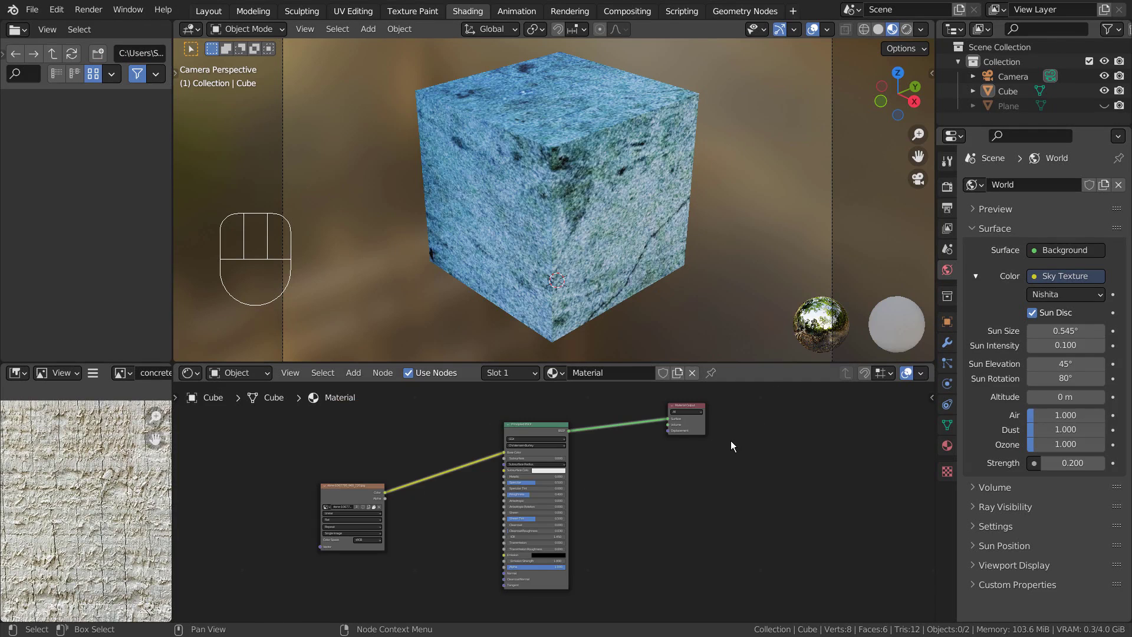
# Move the stone image texture node and the Material Output node close to the Principled BSDF node
pyautogui.hotkey('ctrl', 'space')
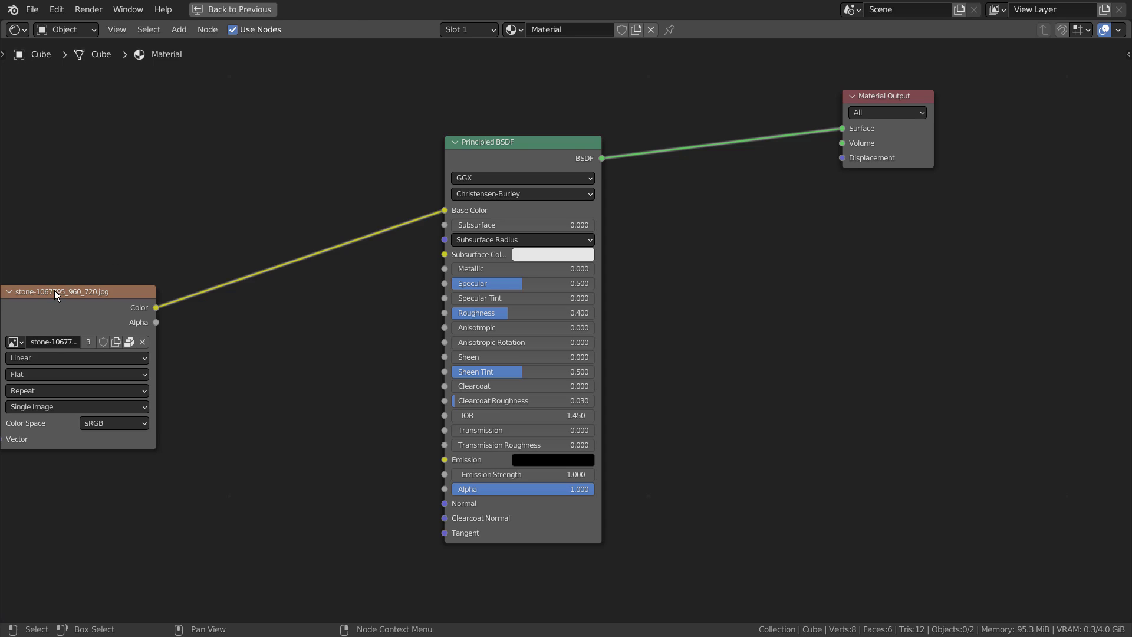
pyautogui.moveTo(56, 292); pyautogui.dragTo(385, 153)
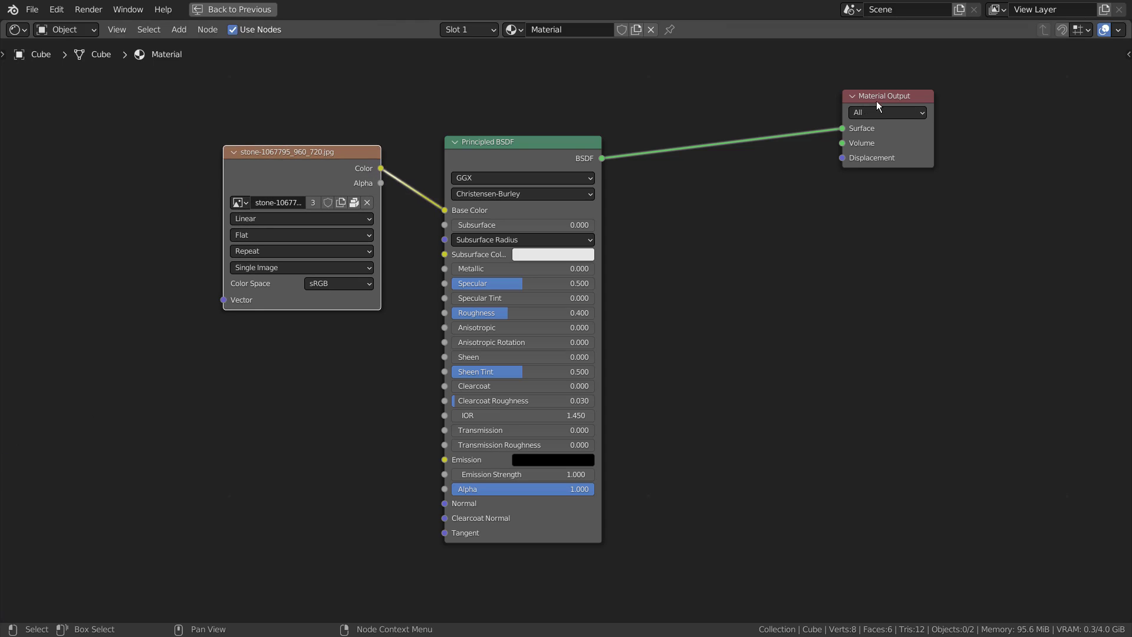
pyautogui.moveTo(879, 107); pyautogui.dragTo(677, 139)
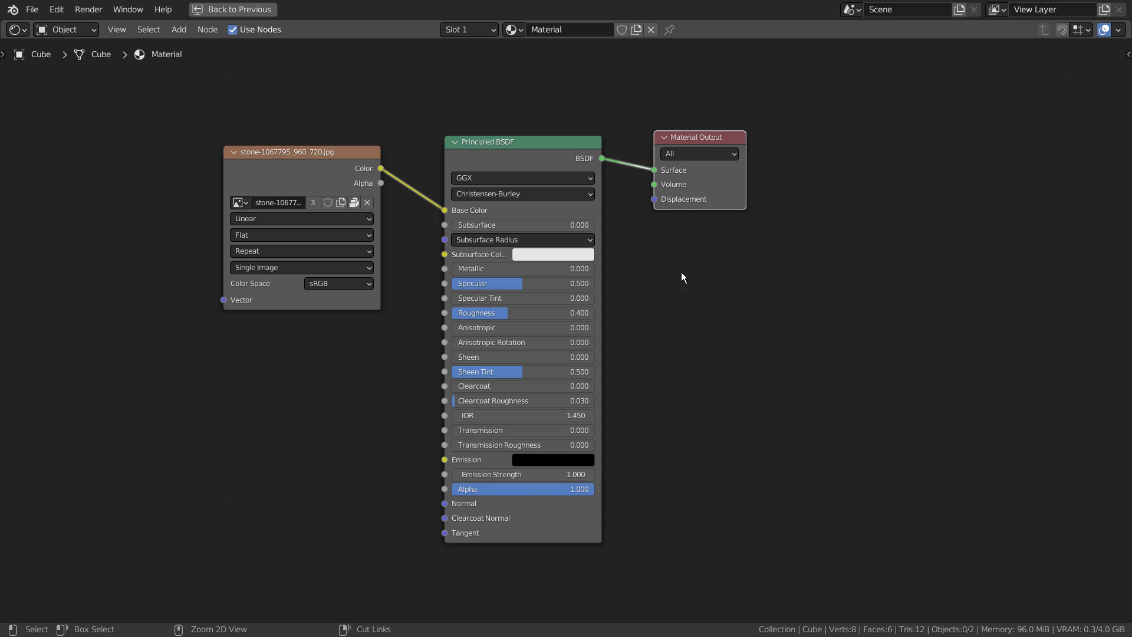
pyautogui.hotkey('ctrl', 'space')
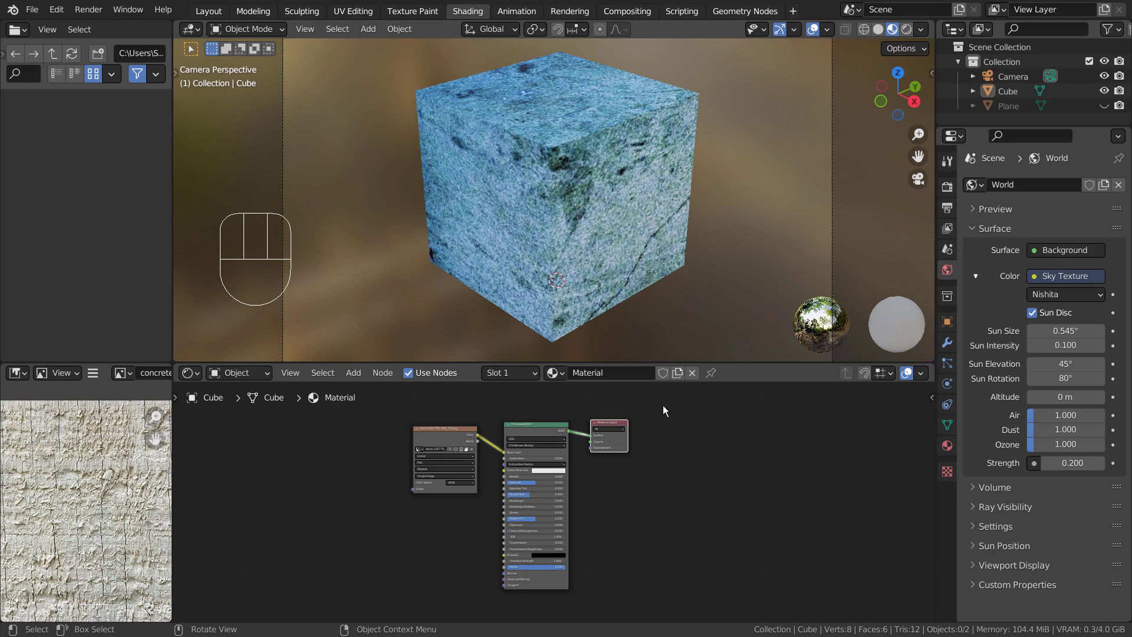
# Preview the concrete texture setup on the cube by activating its Material Output
pyautogui.moveTo(451, 429); pyautogui.dragTo(466, 447)
pyautogui.click(617, 438)
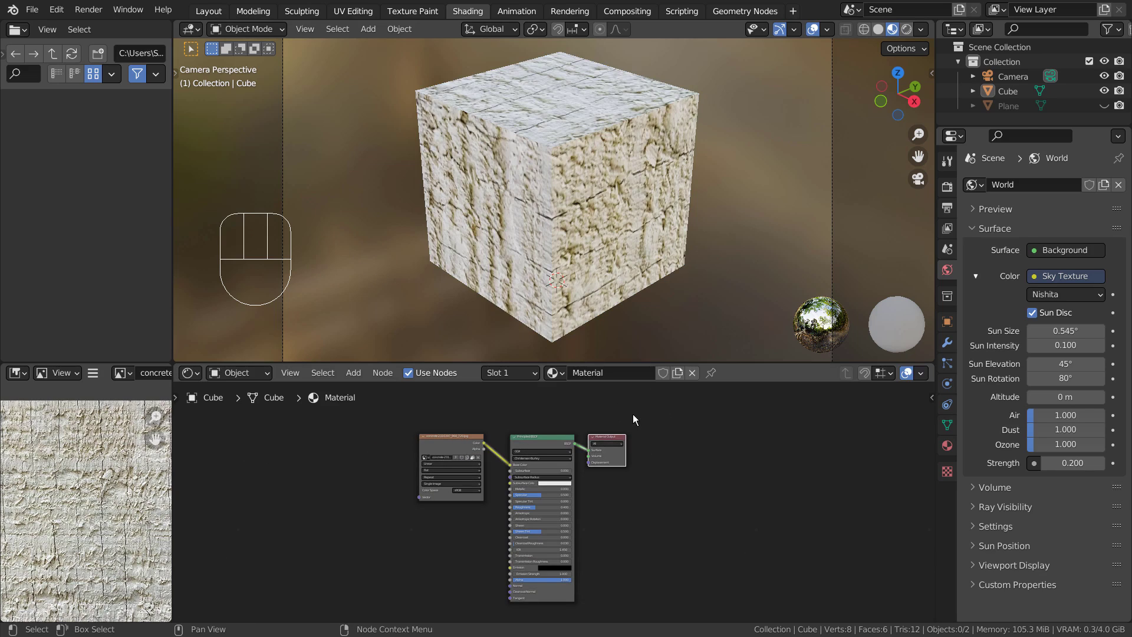
pyautogui.hotkey('ctrl', 'space')
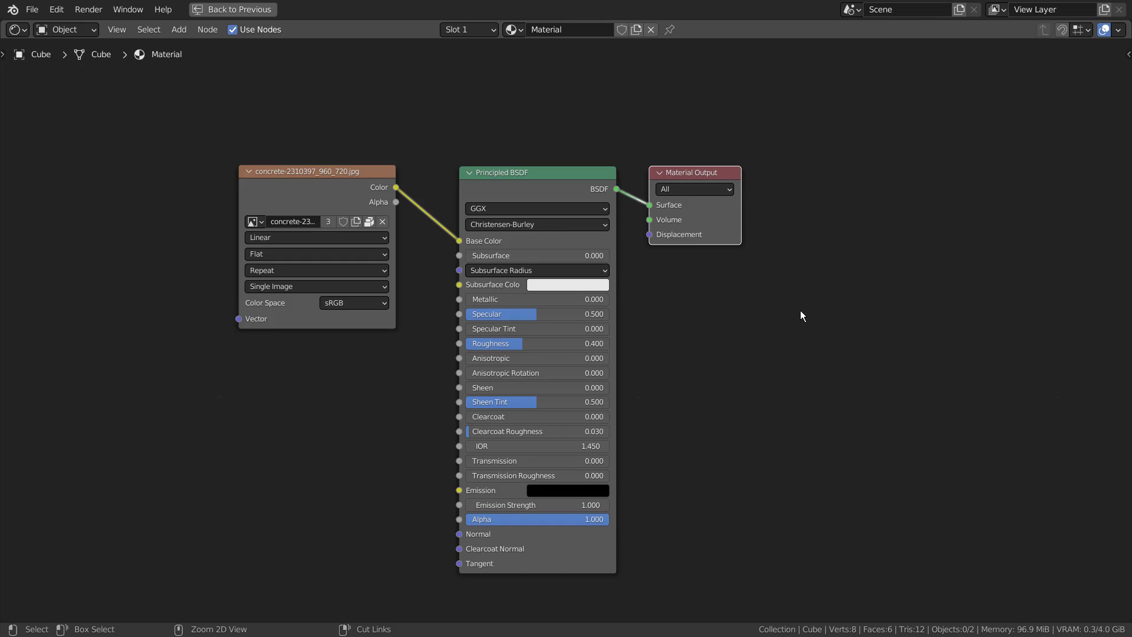
pyautogui.hotkey('ctrl', 'space')
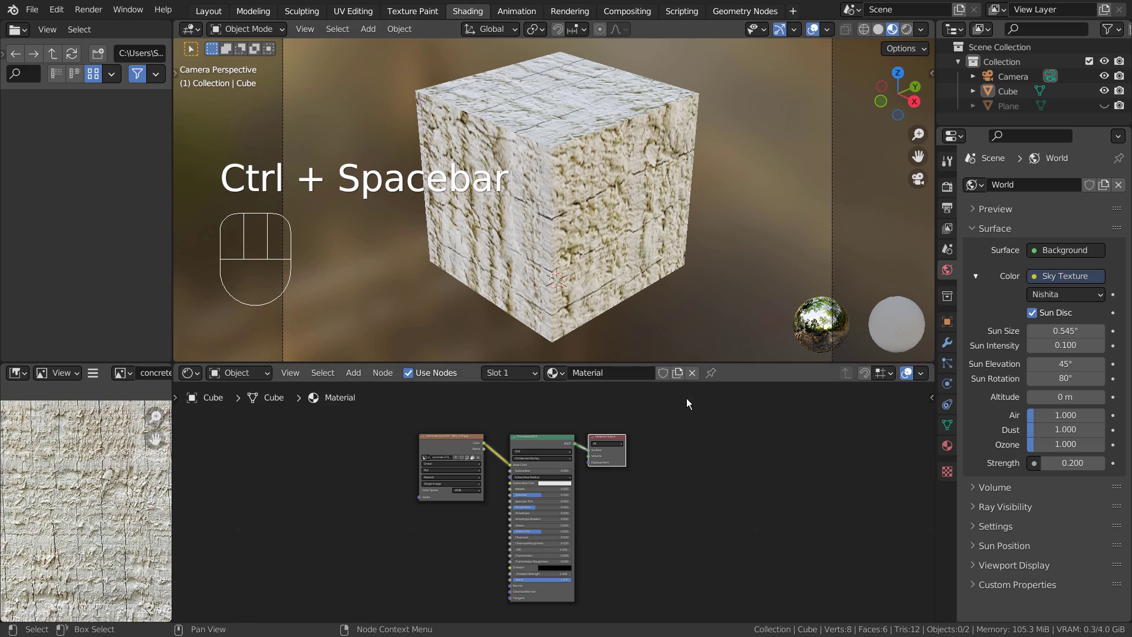
# Compare both textures on the cube by activating the stone setup's Material Output, followed by the concrete setup's
pyautogui.keyDown('alt'); pyautogui.moveTo(684, 484); pyautogui.dragTo(635, 472); pyautogui.keyUp('alt')
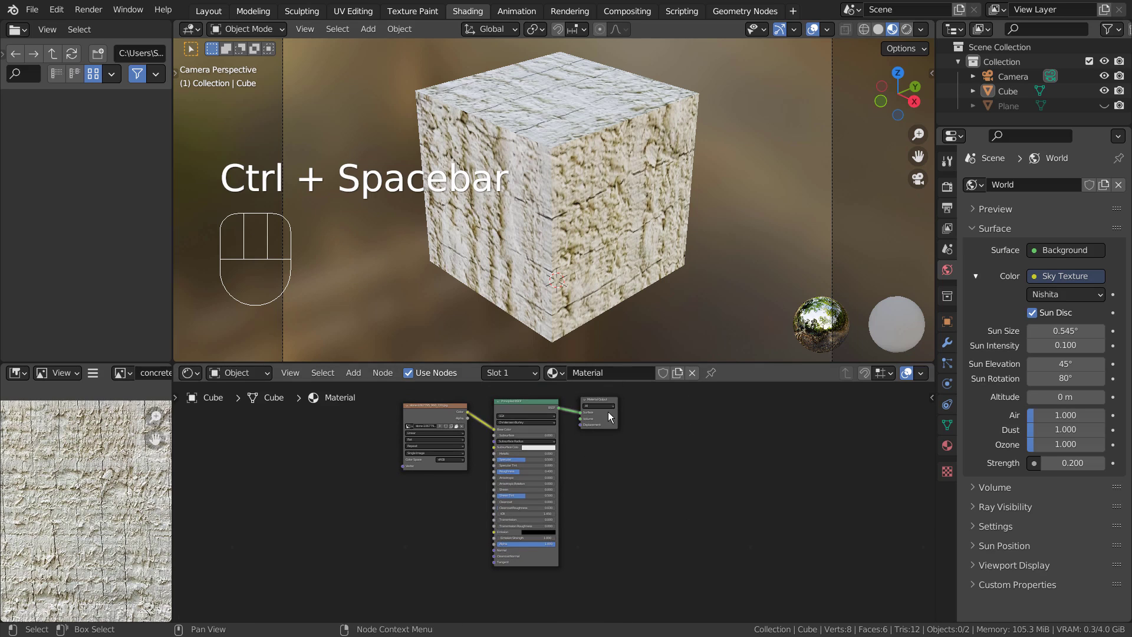
pyautogui.keyDown('alt'); pyautogui.moveTo(751, 433); pyautogui.dragTo(740, 504); pyautogui.keyUp('alt')
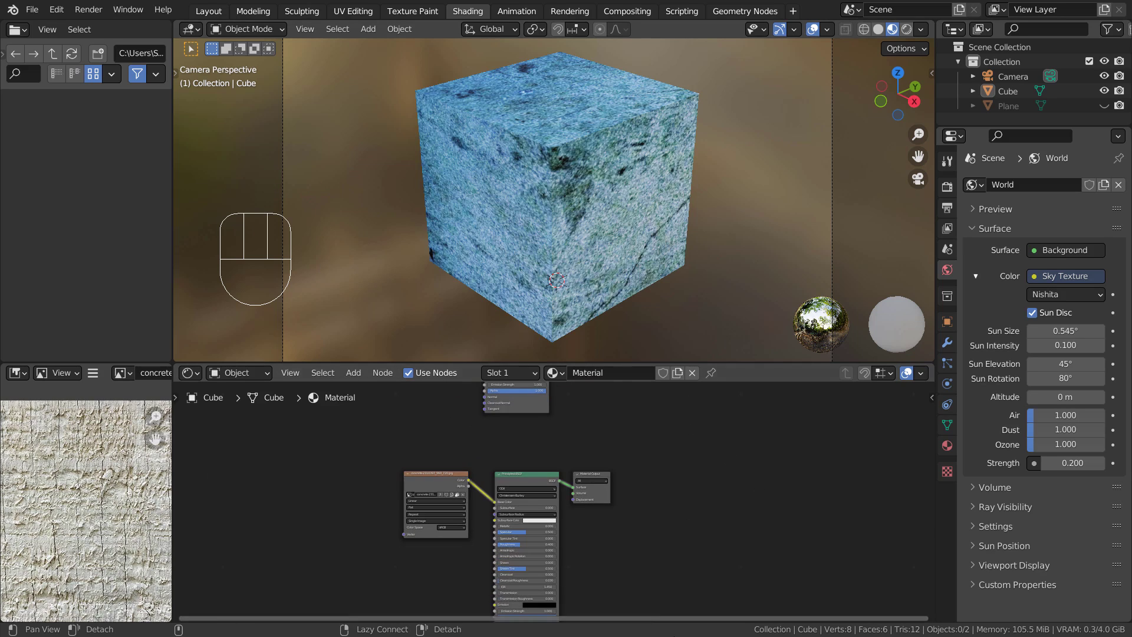
pyautogui.click(606, 493)
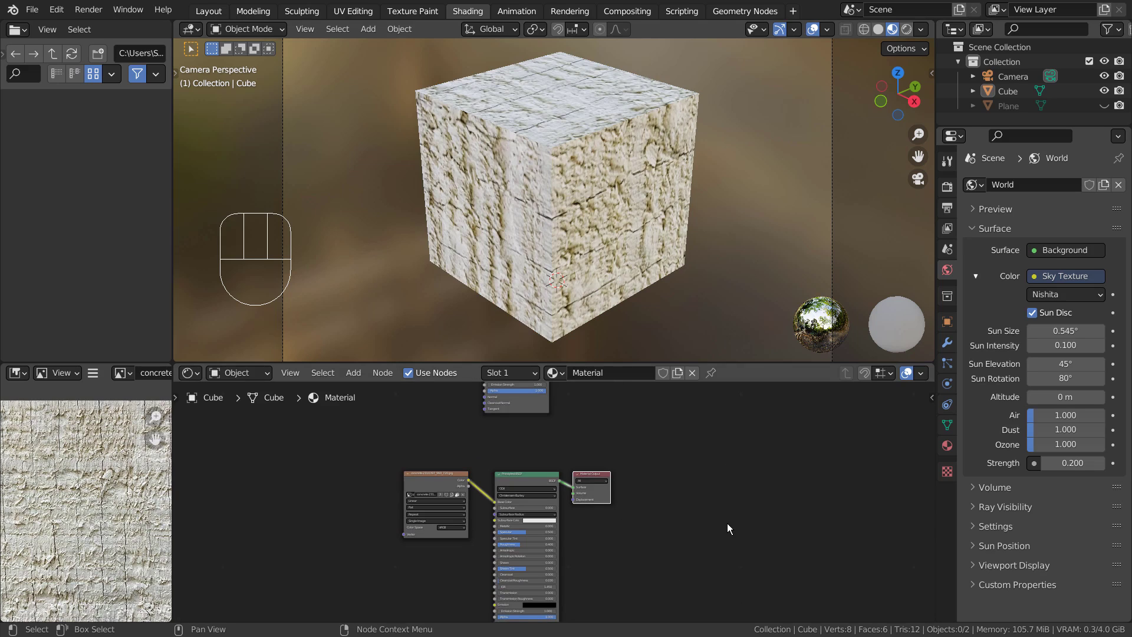
# Activate the Material Output of the setup that blends the concrete and stone textures through a Mix node
pyautogui.keyDown('alt'); pyautogui.moveTo(750, 538); pyautogui.dragTo(758, 461); pyautogui.keyUp('alt')
pyautogui.moveTo(757, 460)
pyautogui.mouseDown(button='middle')
pyautogui.moveTo(754, 480)
pyautogui.moveTo(766, 455)
pyautogui.mouseUp(button='middle')
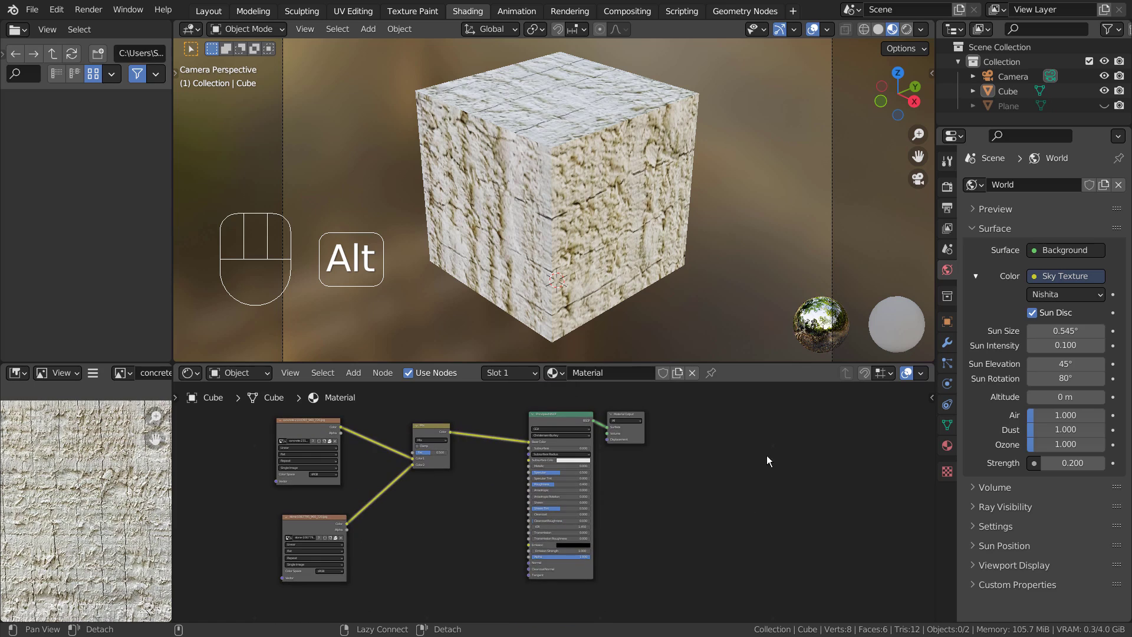
pyautogui.keyDown('alt'); pyautogui.moveTo(649, 484); pyautogui.dragTo(776, 477); pyautogui.keyUp('alt')
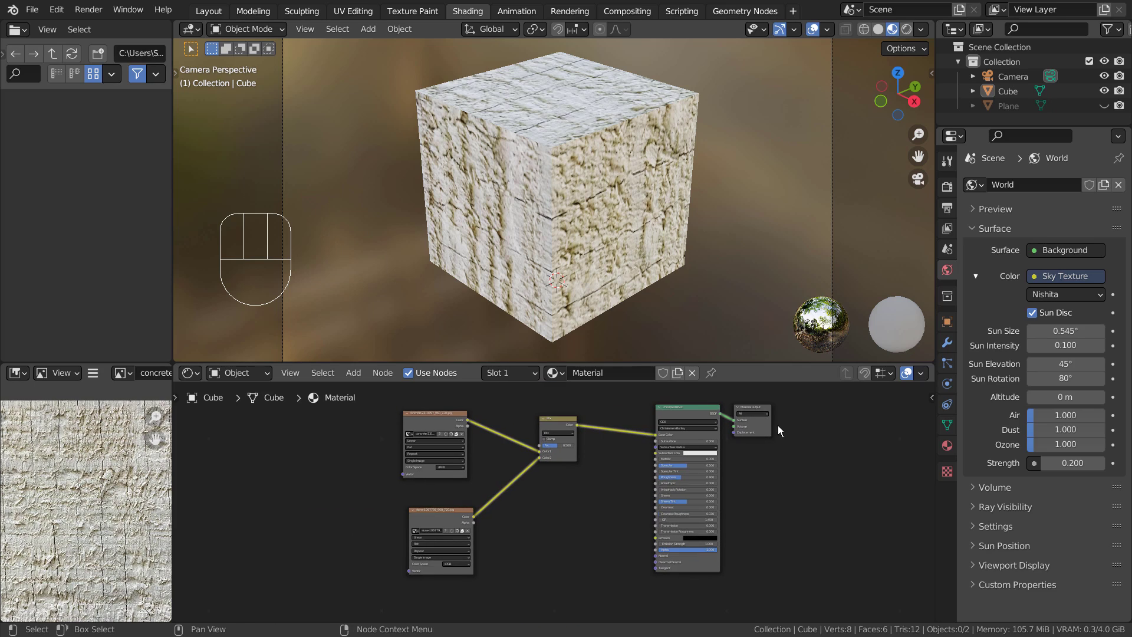
pyautogui.hotkey('ctrl', 'space')
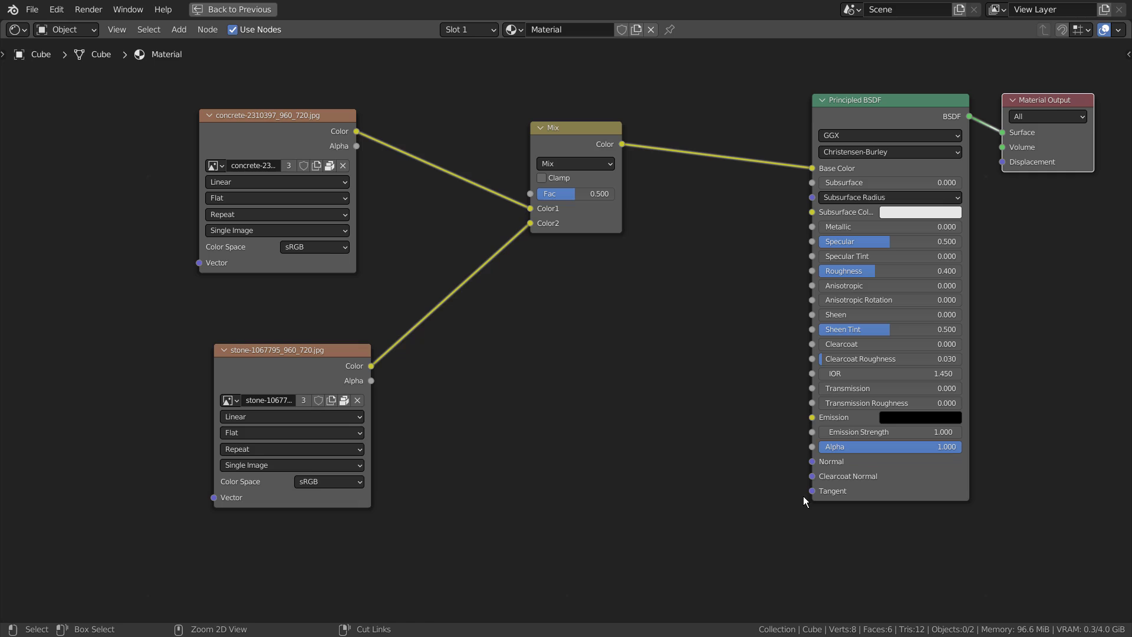
pyautogui.moveTo(686, 331); pyautogui.dragTo(531, 381, button='middle')
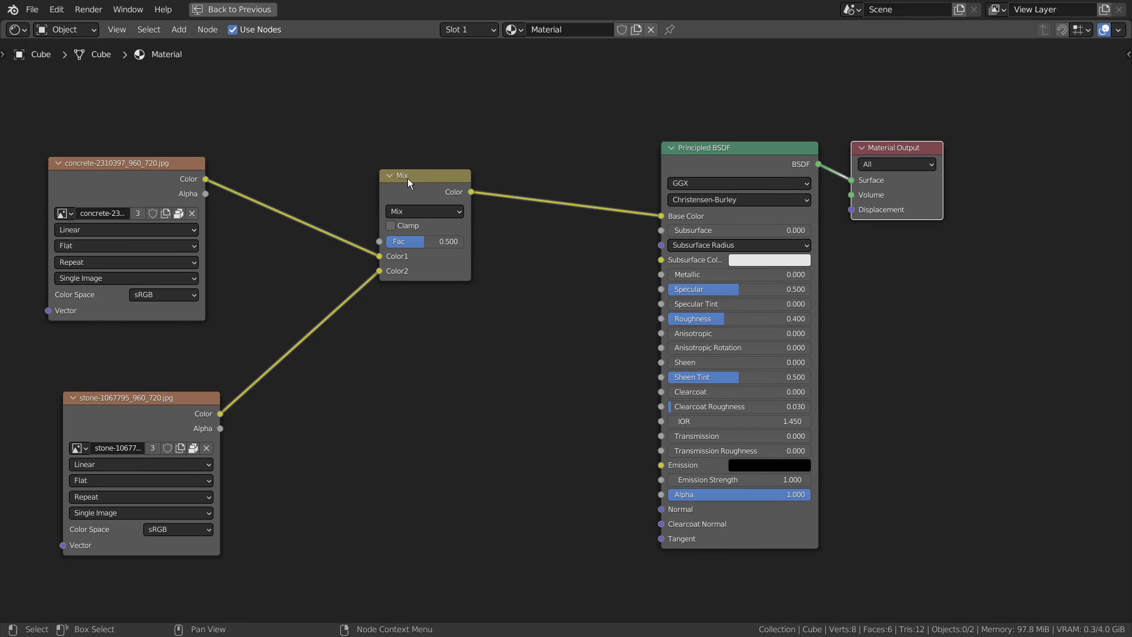
# Add a Mix Shader node below the Mix color node
pyautogui.hotkey('shift', 'a')
pyautogui.click(455, 308)
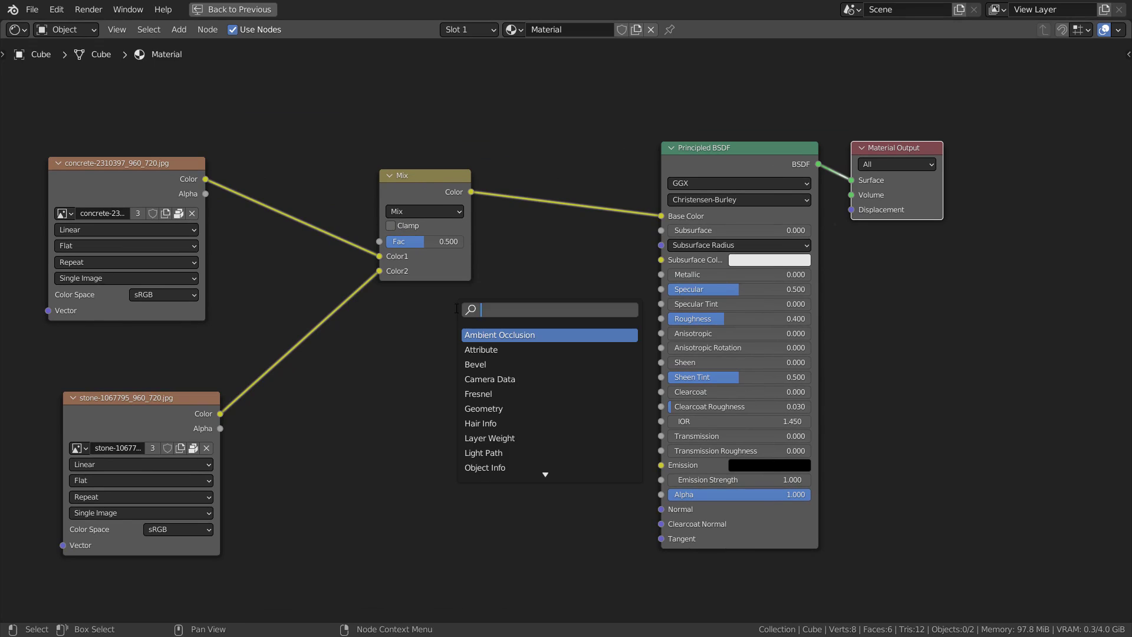
pyautogui.write('mix')
pyautogui.press('Down')
pyautogui.press('Return')
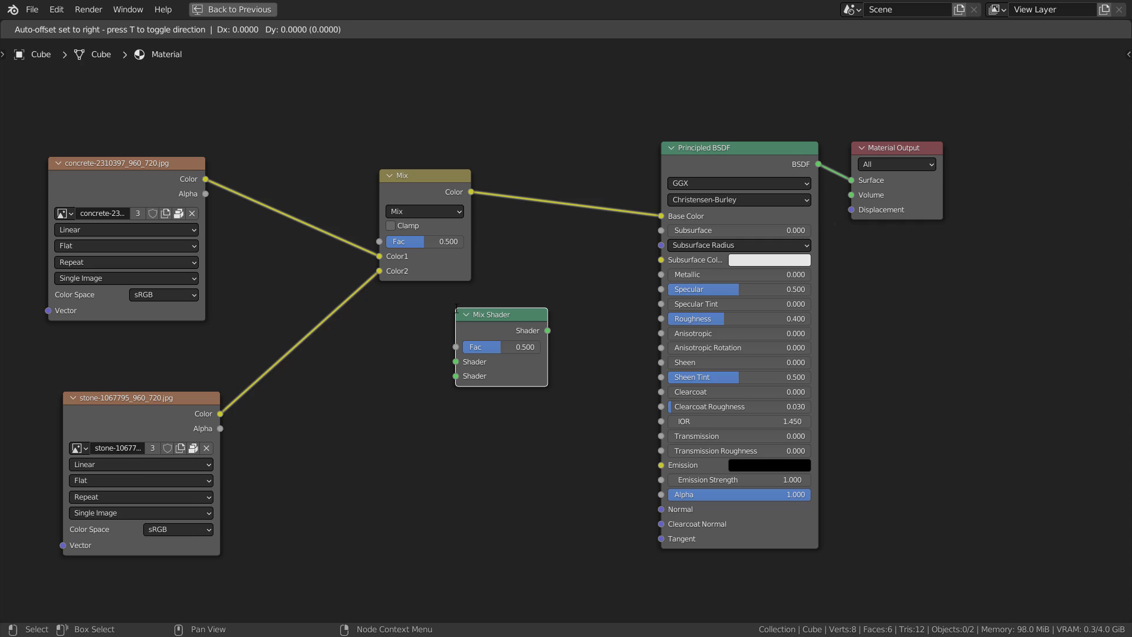
pyautogui.click(414, 306)
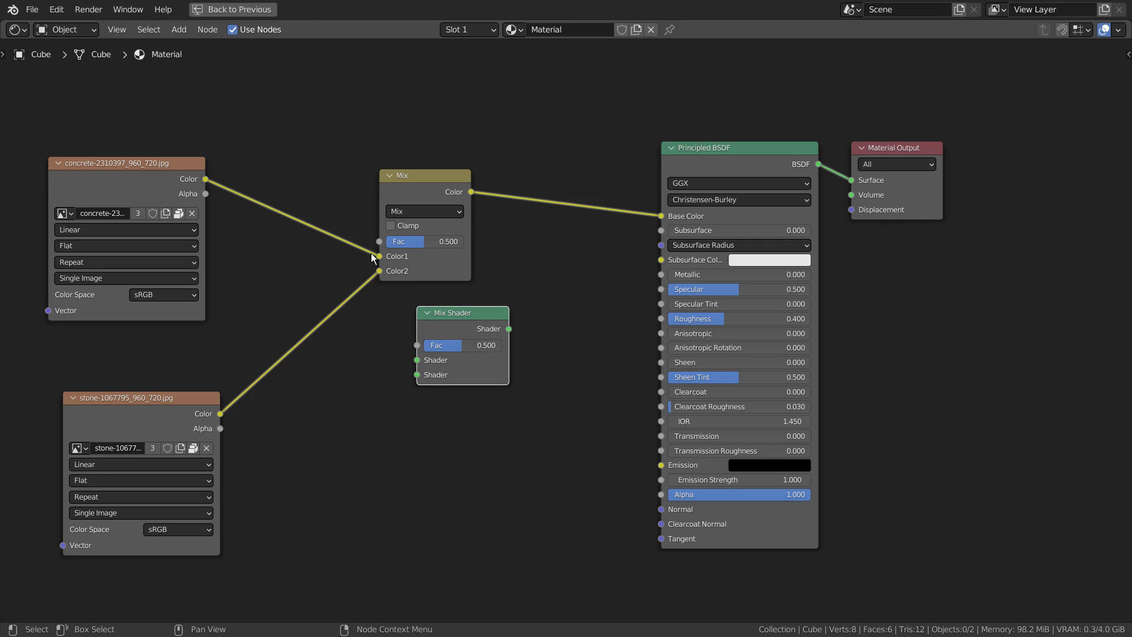
# Try rerouting the concrete and stone colors through the Mix Shader's two Shader inputs into the Principled BSDF's Base Color
pyautogui.moveTo(379, 256); pyautogui.dragTo(417, 360)
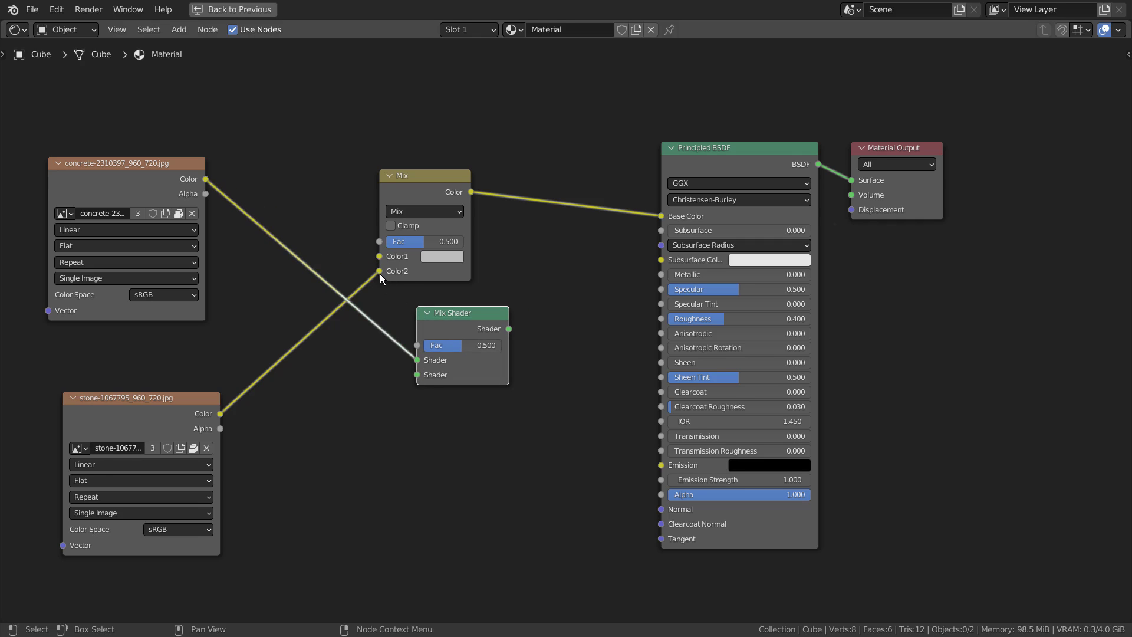
pyautogui.moveTo(380, 271); pyautogui.dragTo(417, 375)
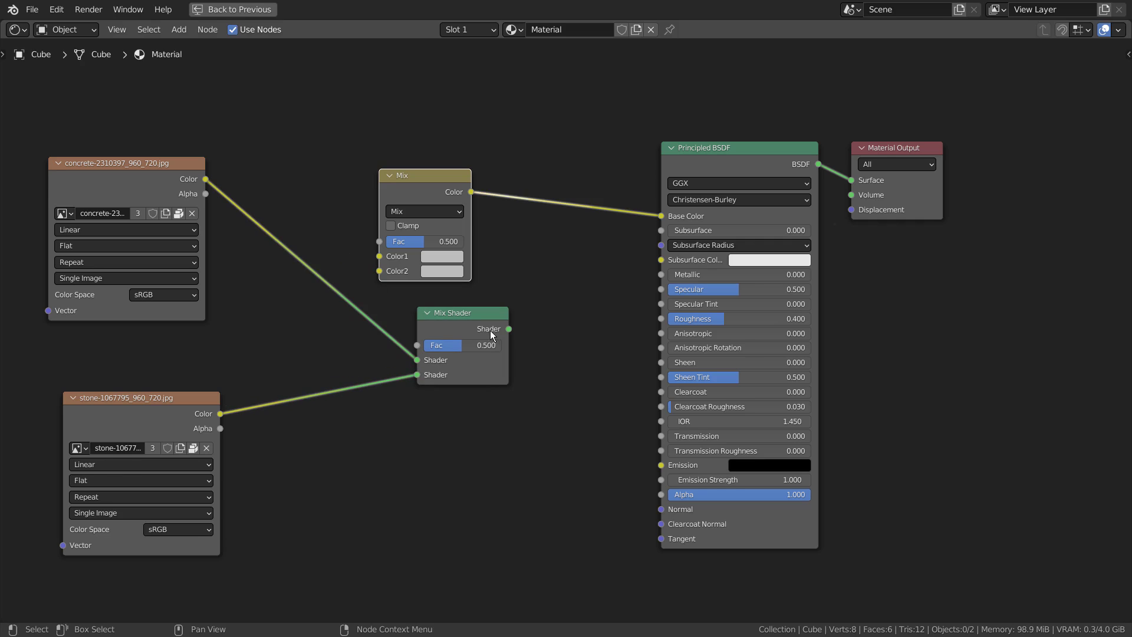
pyautogui.moveTo(508, 328); pyautogui.dragTo(661, 217)
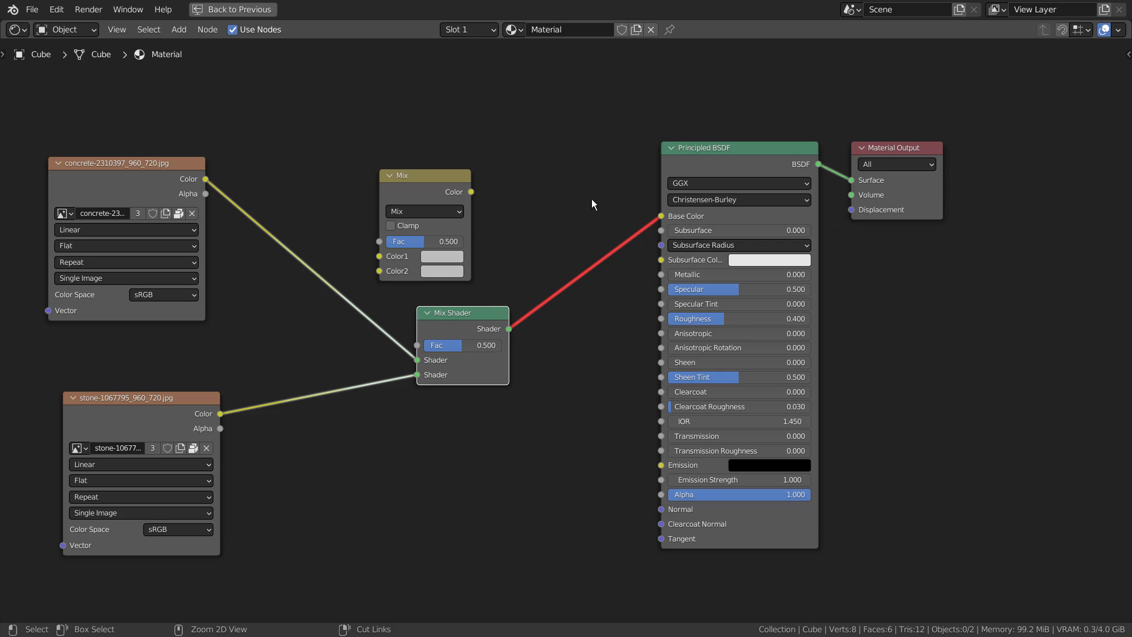
# Delete the disconnected Mix color node and add a new MixRGB node above the Mix Shader
pyautogui.click(430, 192)
pyautogui.press('x')
pyautogui.hotkey('shift', 'a')
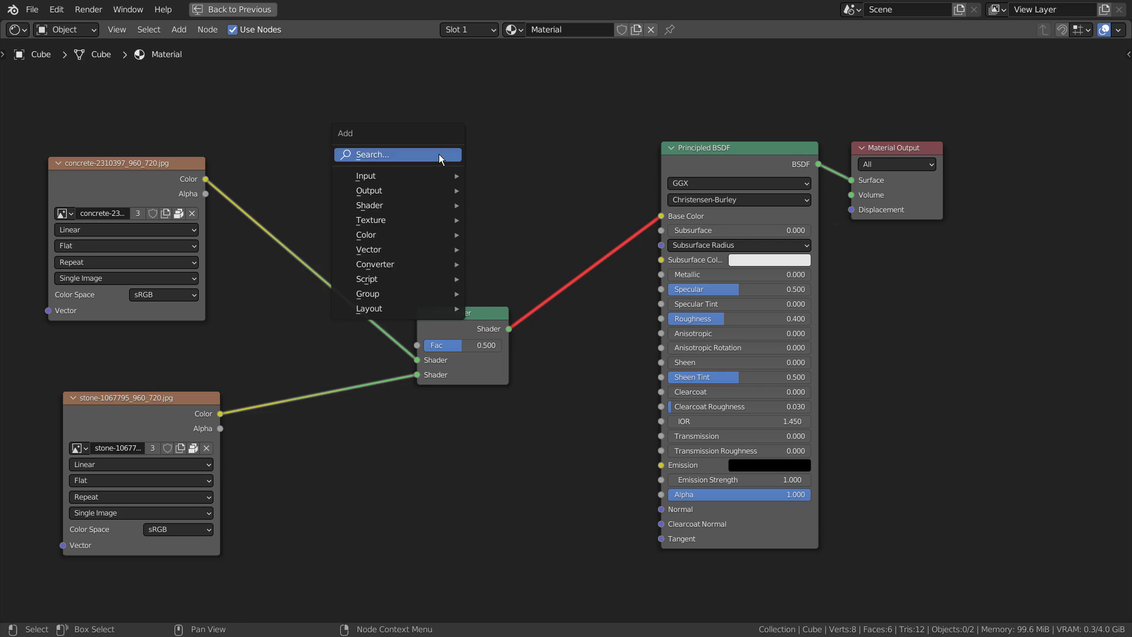
pyautogui.click(439, 154)
pyautogui.write('mix')
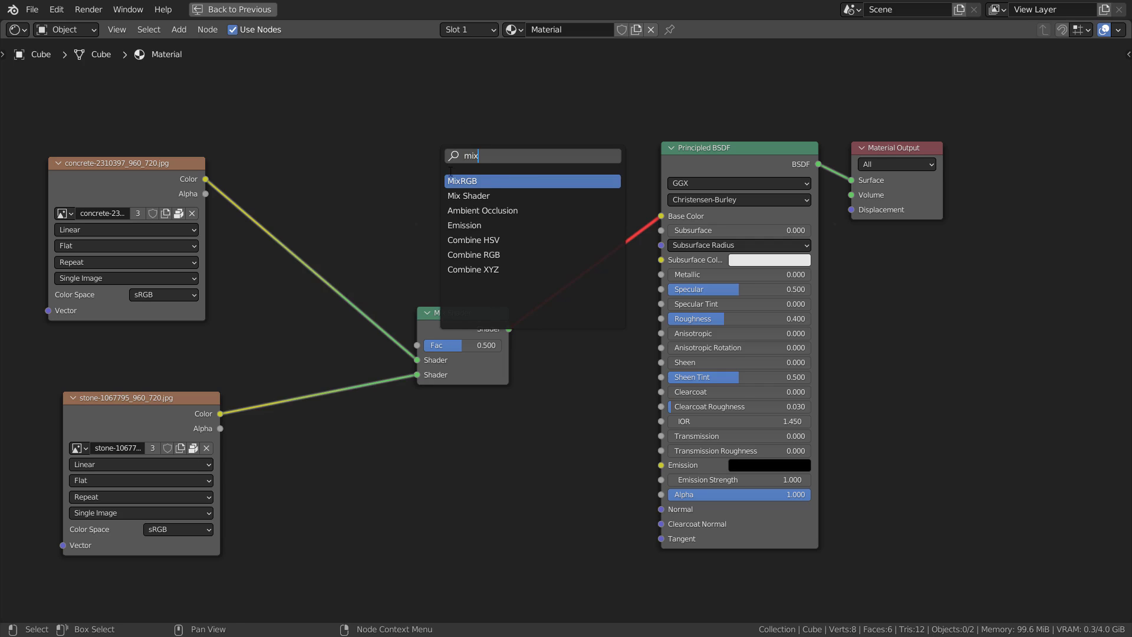
pyautogui.click(463, 180)
pyautogui.click(423, 180)
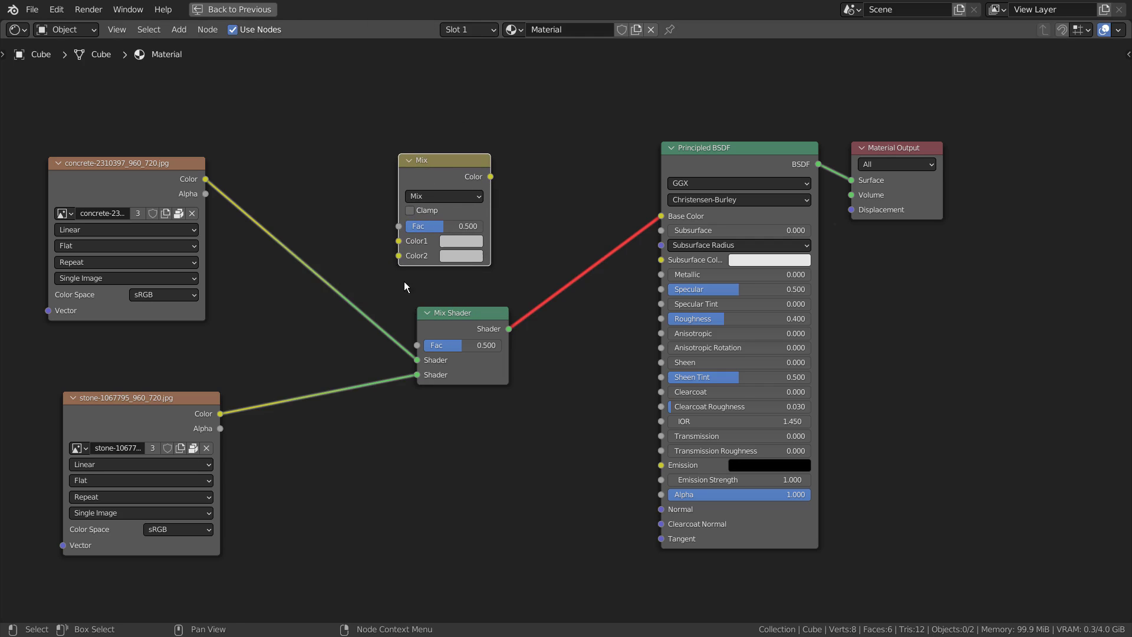
# Route concrete to Color1, stone to Color2 and the MixRGB output to Base Color, and delete the Mix Shader node
pyautogui.moveTo(416, 357); pyautogui.dragTo(407, 243)
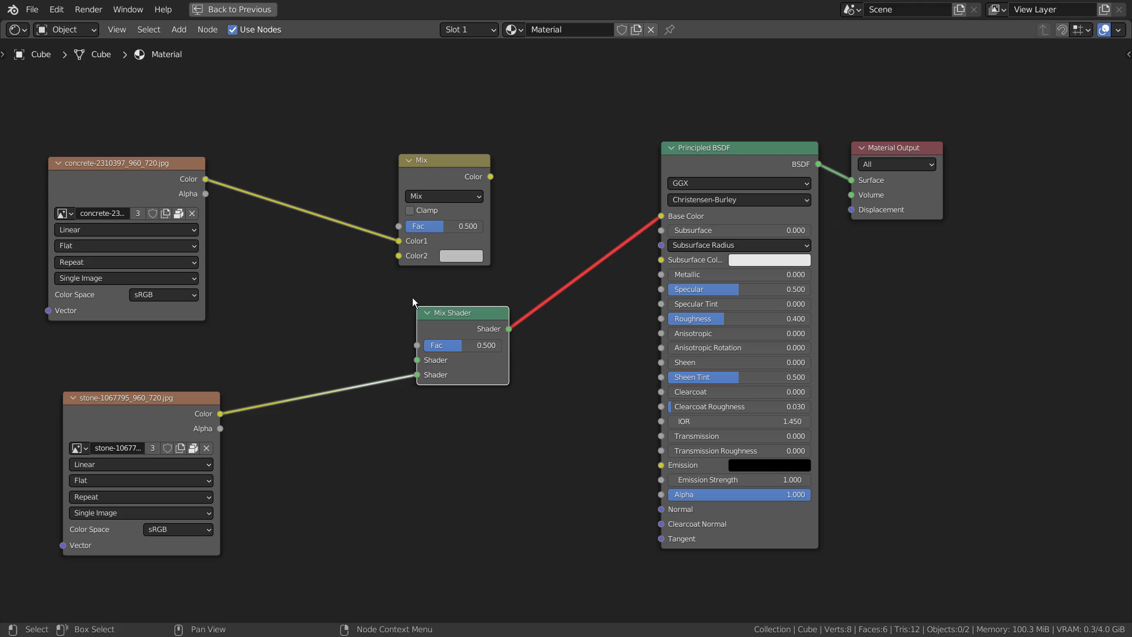
pyautogui.moveTo(417, 375); pyautogui.dragTo(399, 255)
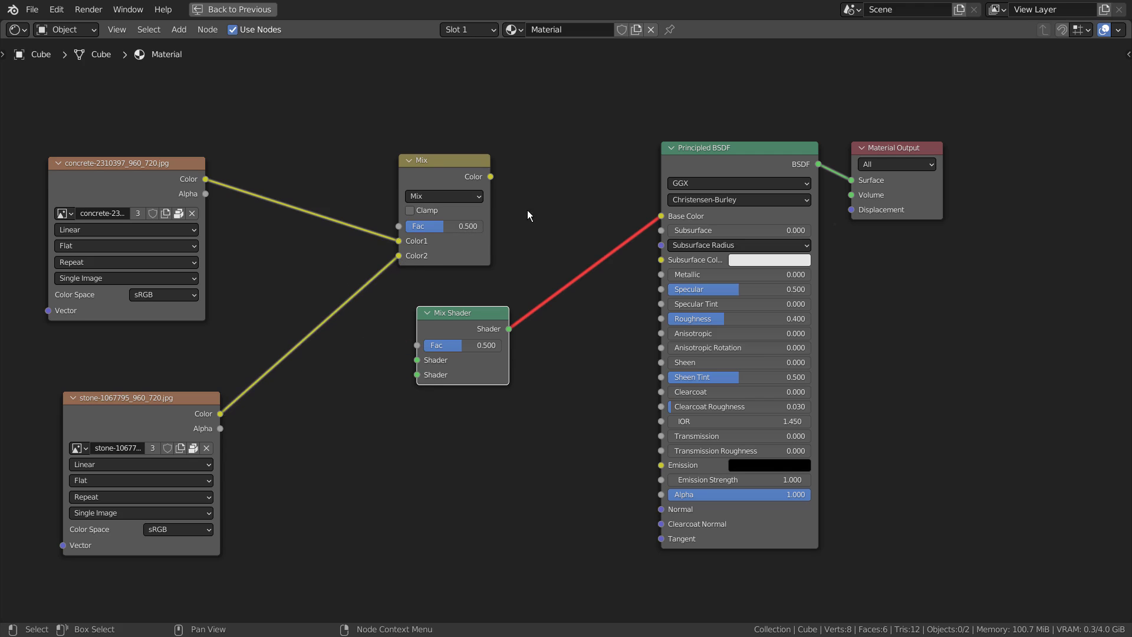
pyautogui.moveTo(490, 177); pyautogui.dragTo(662, 217)
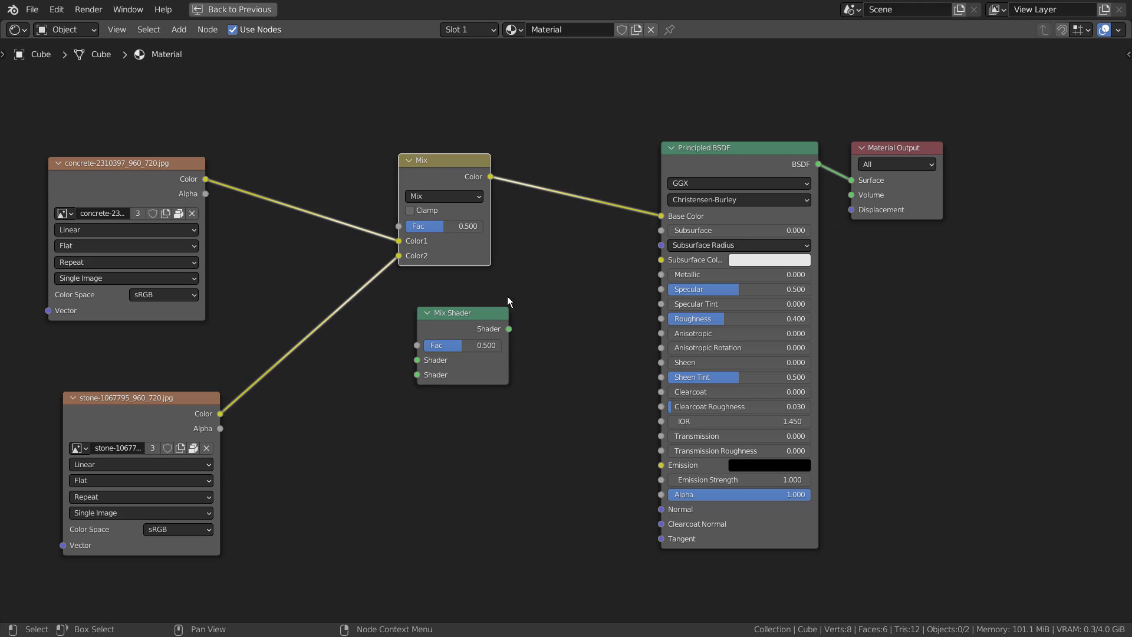
pyautogui.press('x')
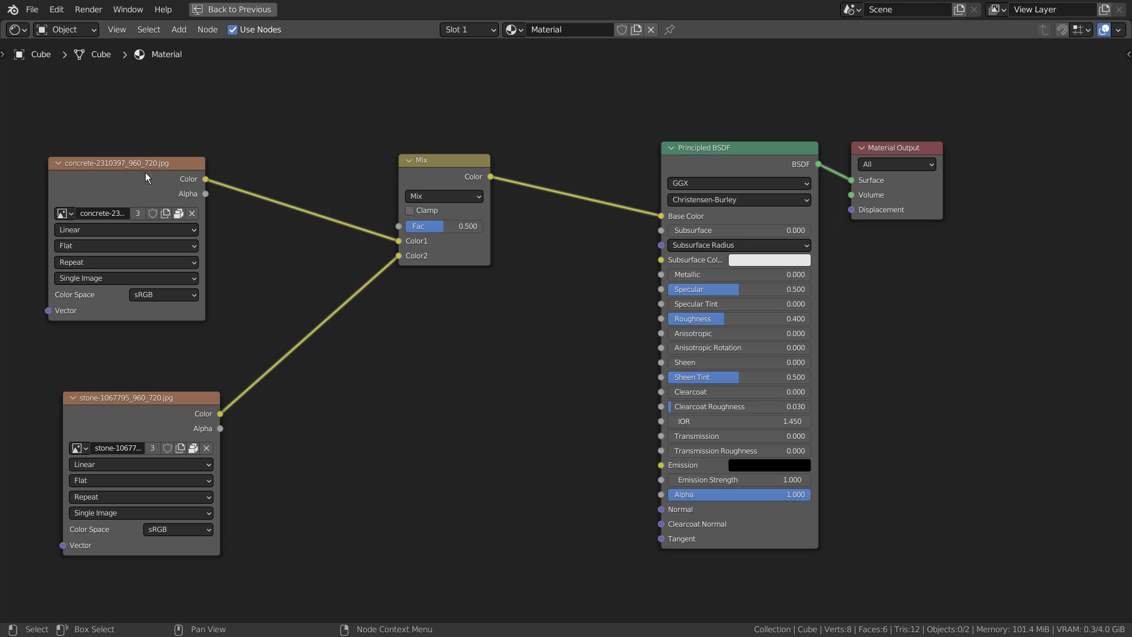
# Move the concrete and stone image texture nodes closer to the Mix node, with concrete above stone
pyautogui.moveTo(145, 172); pyautogui.dragTo(258, 125)
pyautogui.moveTo(151, 401); pyautogui.dragTo(259, 303)
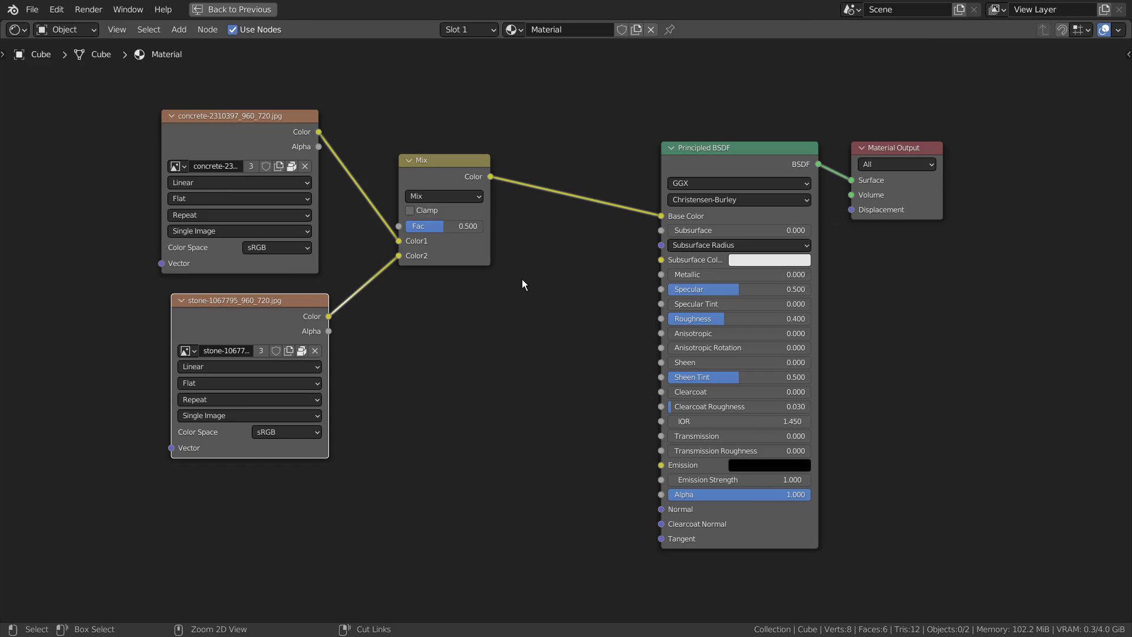
pyautogui.hotkey('ctrl', 'space')
# Raise the Mix node's Fac to 1.000 to preview its effect on the cube
pyautogui.scroll(3, 596, 230)
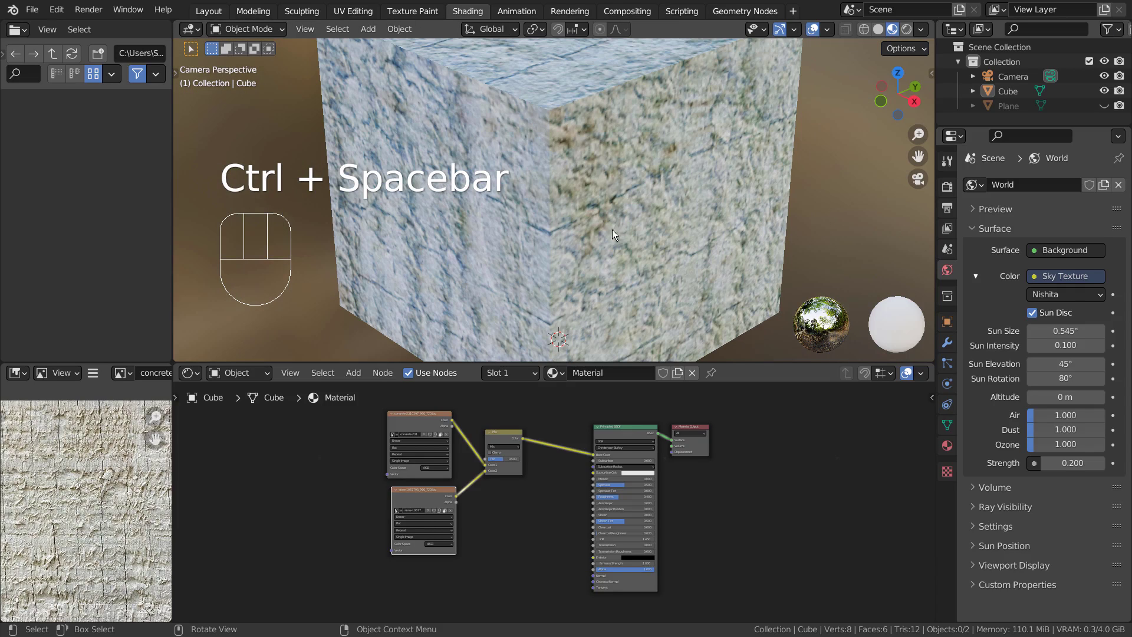
pyautogui.scroll(5, 477, 449)
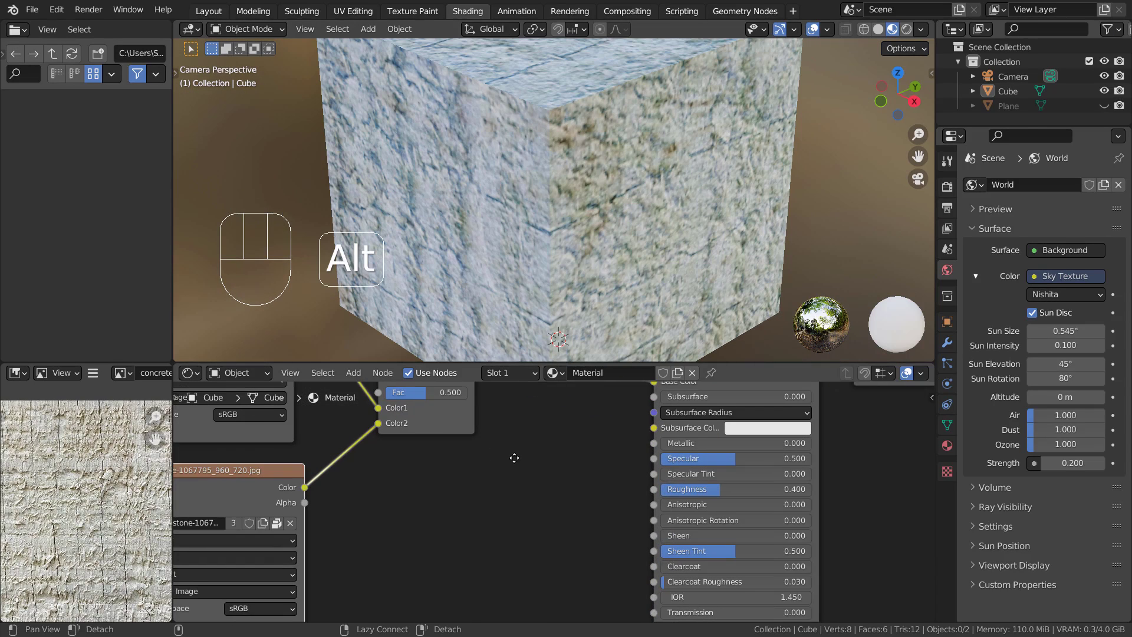
pyautogui.keyDown('alt'); pyautogui.moveTo(481, 426); pyautogui.dragTo(642, 553, button='middle'); pyautogui.keyUp('alt')
pyautogui.scroll(3, 642, 553)
pyautogui.keyDown('alt'); pyautogui.moveTo(696, 509); pyautogui.dragTo(646, 526, button='middle'); pyautogui.keyUp('alt')
pyautogui.moveTo(575, 521); pyautogui.dragTo(629, 521)
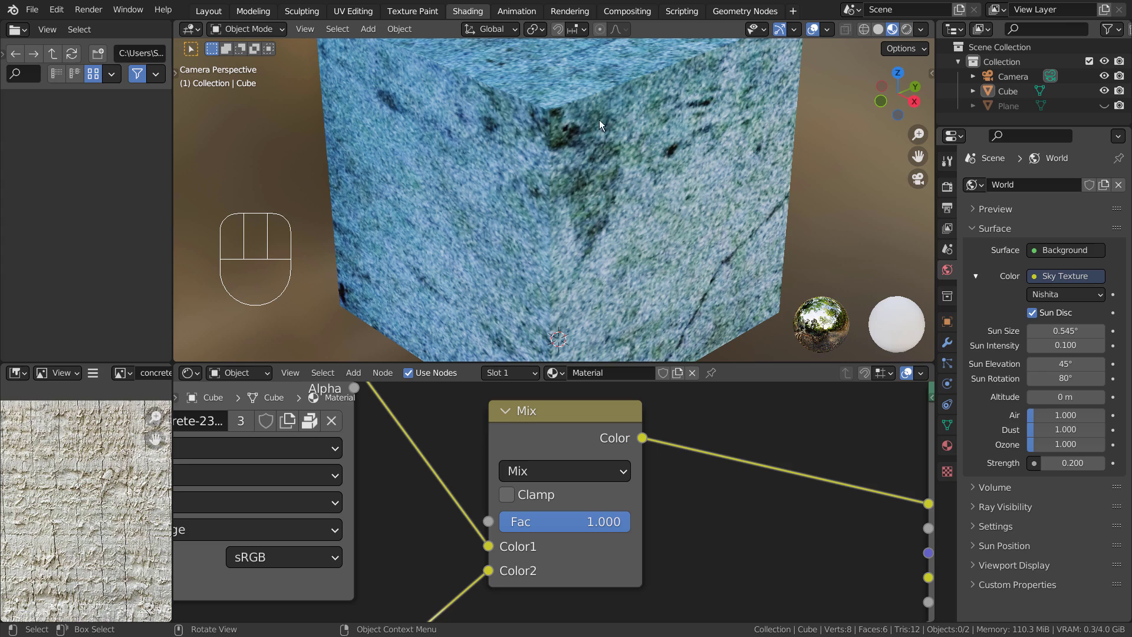
# Lower the Mix node's Fac and set it to exactly 0.5
pyautogui.moveTo(588, 521)
pyautogui.mouseDown()
pyautogui.moveTo(505, 522)
pyautogui.moveTo(576, 521)
pyautogui.mouseUp()
pyautogui.click(585, 525)
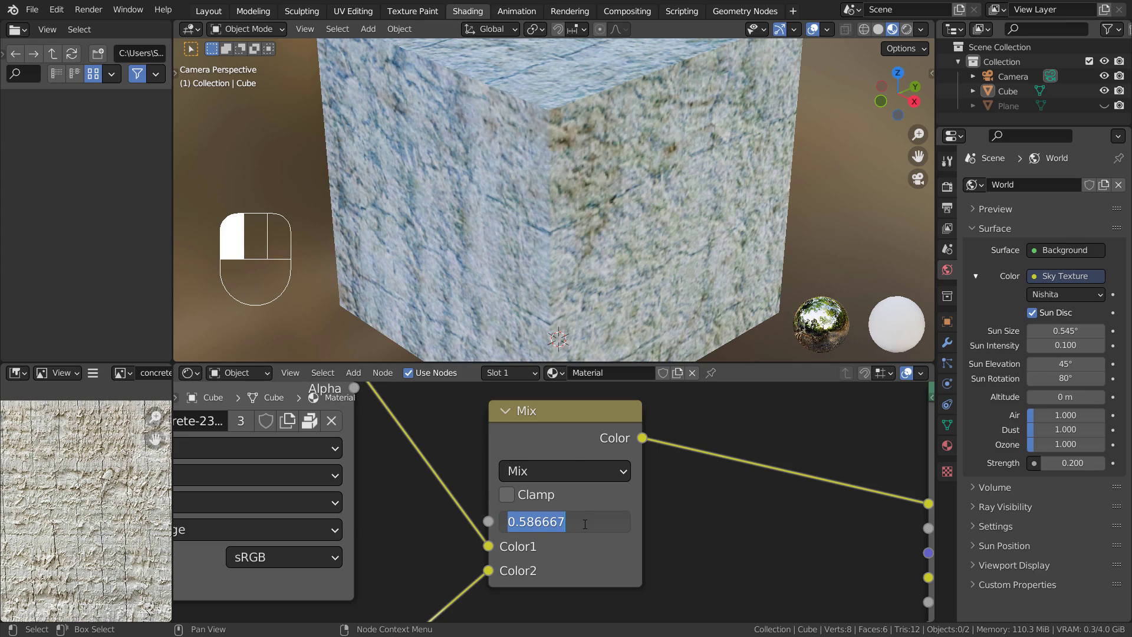
pyautogui.write('.5')
pyautogui.press('Return')
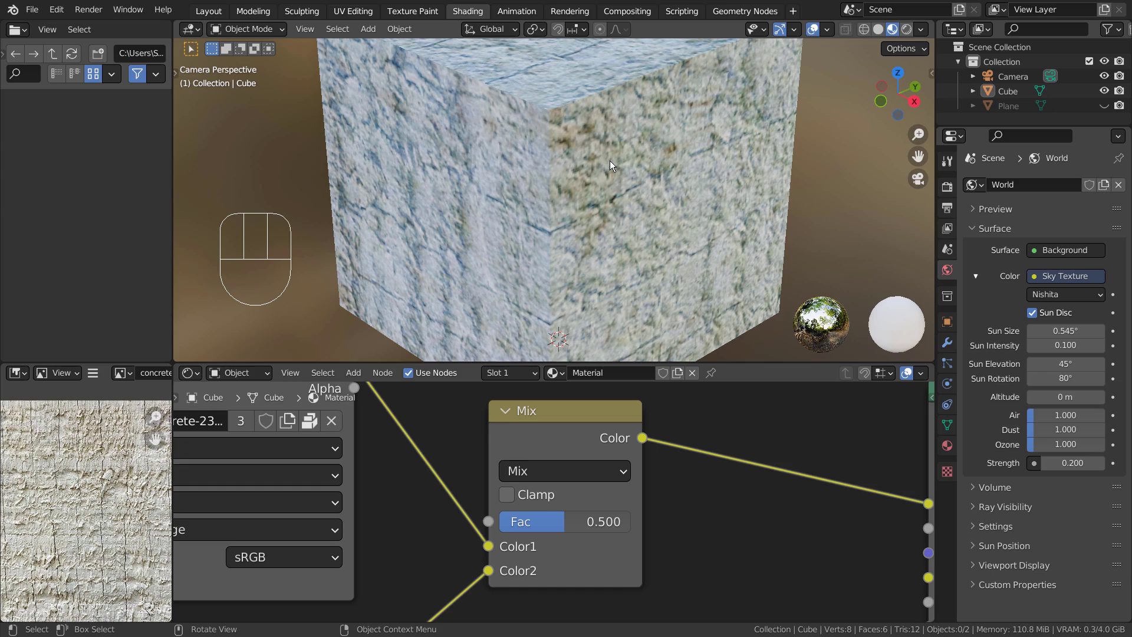
# Try different ColorRamp stop positions and a Fac of 0 on the lower Mix node, undoing the factor change
pyautogui.scroll(-4, 735, 546)
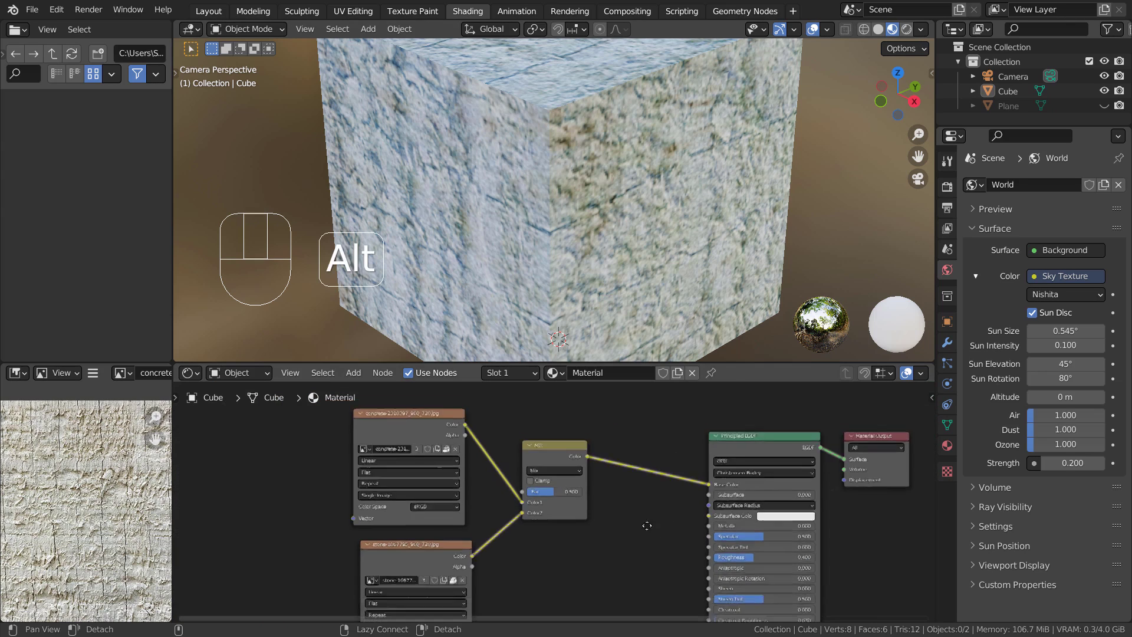
pyautogui.moveTo(646, 525)
pyautogui.keyDown('alt'); pyautogui.mouseDown()
pyautogui.moveTo(610, 538)
pyautogui.moveTo(615, 523)
pyautogui.moveTo(594, 510)
pyautogui.moveTo(630, 513)
pyautogui.moveTo(650, 536)
pyautogui.moveTo(663, 469)
pyautogui.moveTo(622, 548)
pyautogui.moveTo(645, 554)
pyautogui.moveTo(637, 525)
pyautogui.moveTo(636, 535)
pyautogui.mouseUp(); pyautogui.keyUp('alt')
pyautogui.scroll(-1, 637, 533)
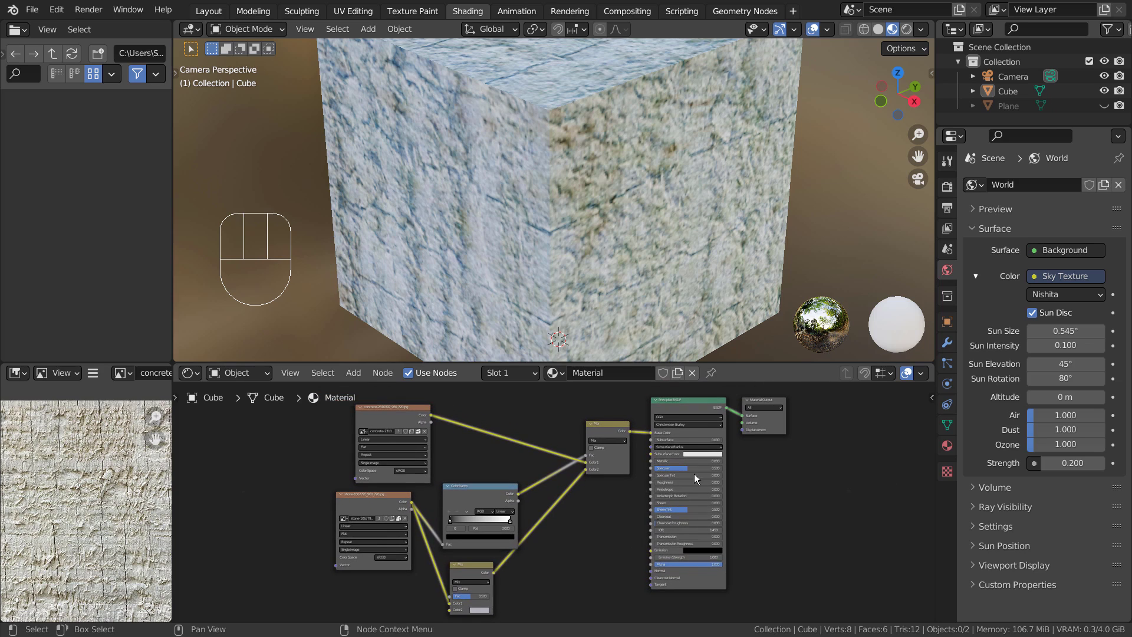
pyautogui.click(772, 402)
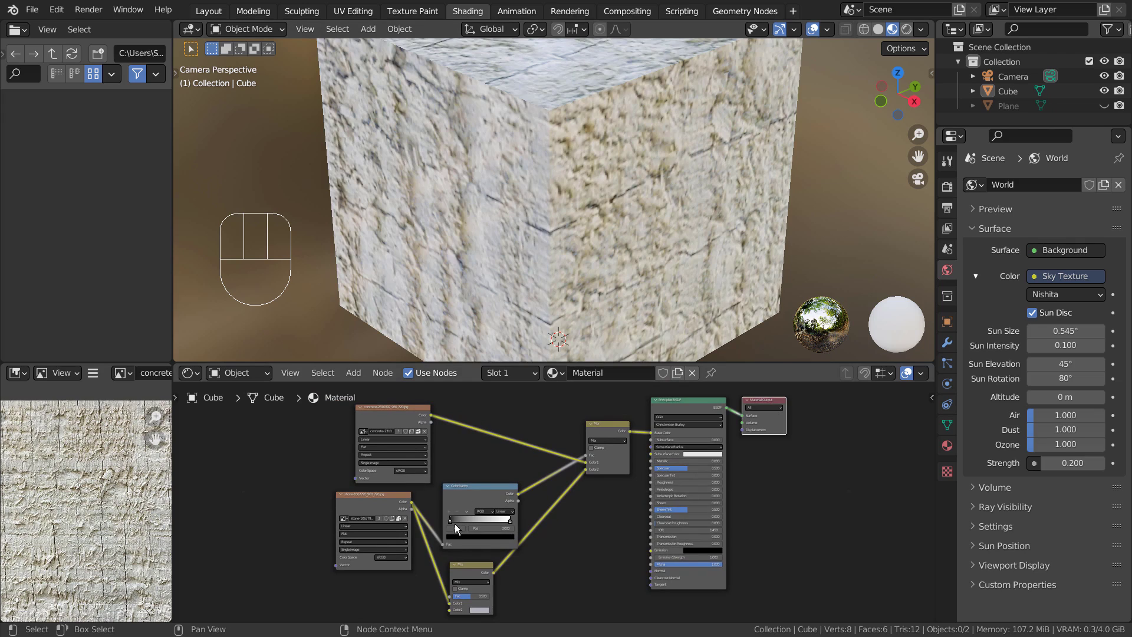
pyautogui.moveTo(451, 520); pyautogui.dragTo(522, 525)
pyautogui.click(494, 521)
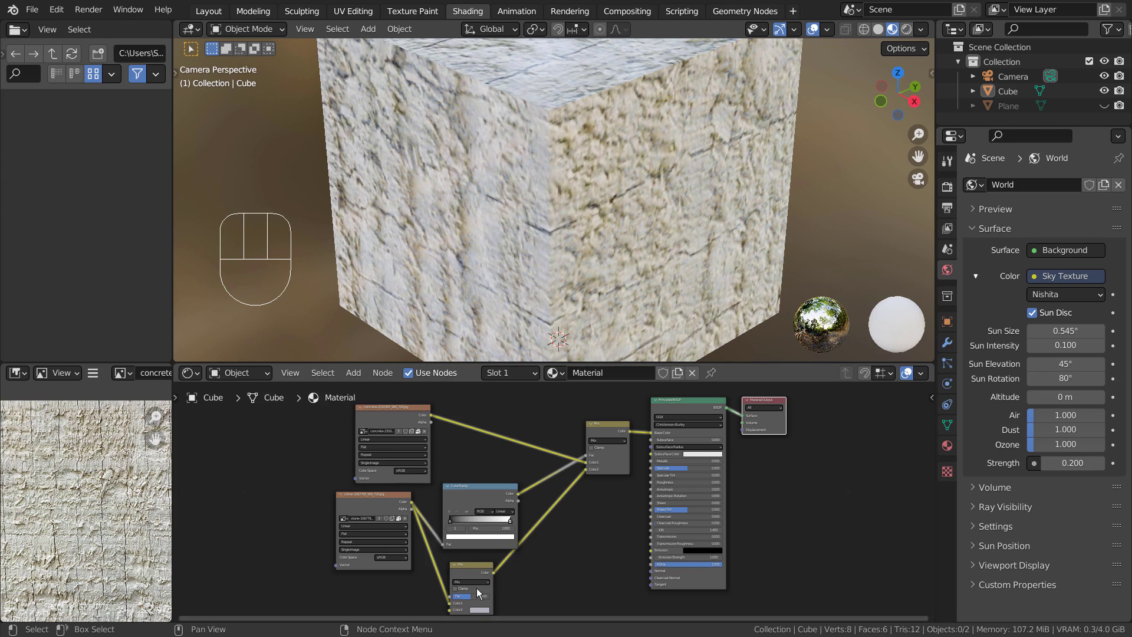
pyautogui.moveTo(469, 594)
pyautogui.mouseDown()
pyautogui.moveTo(489, 594)
pyautogui.moveTo(448, 596)
pyautogui.mouseUp()
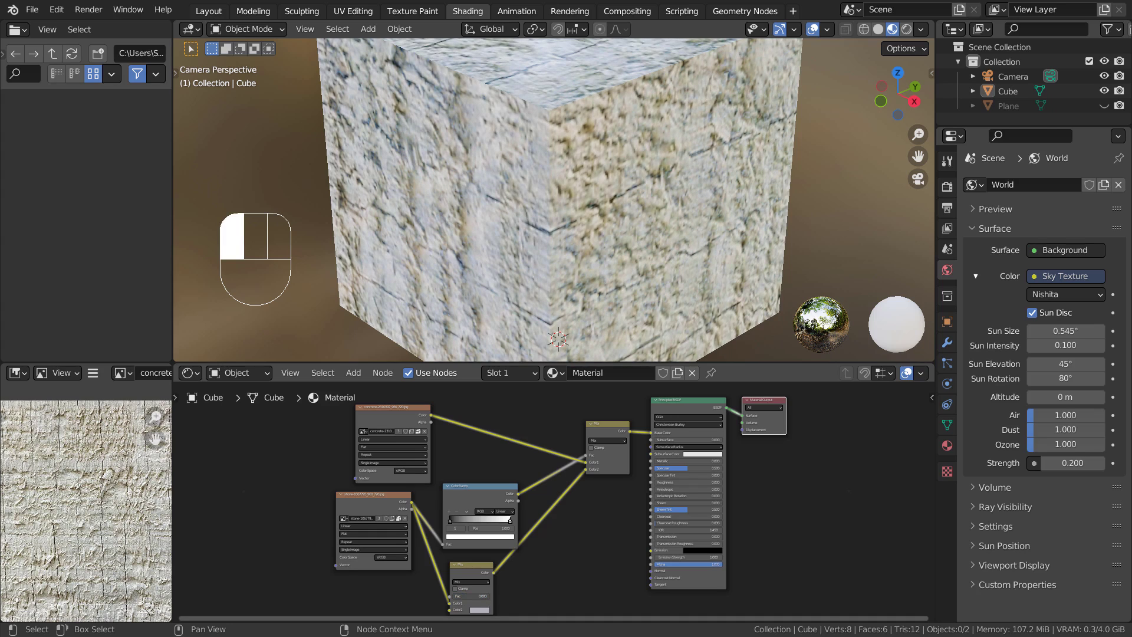
pyautogui.hotkey('ctrl', 'z')
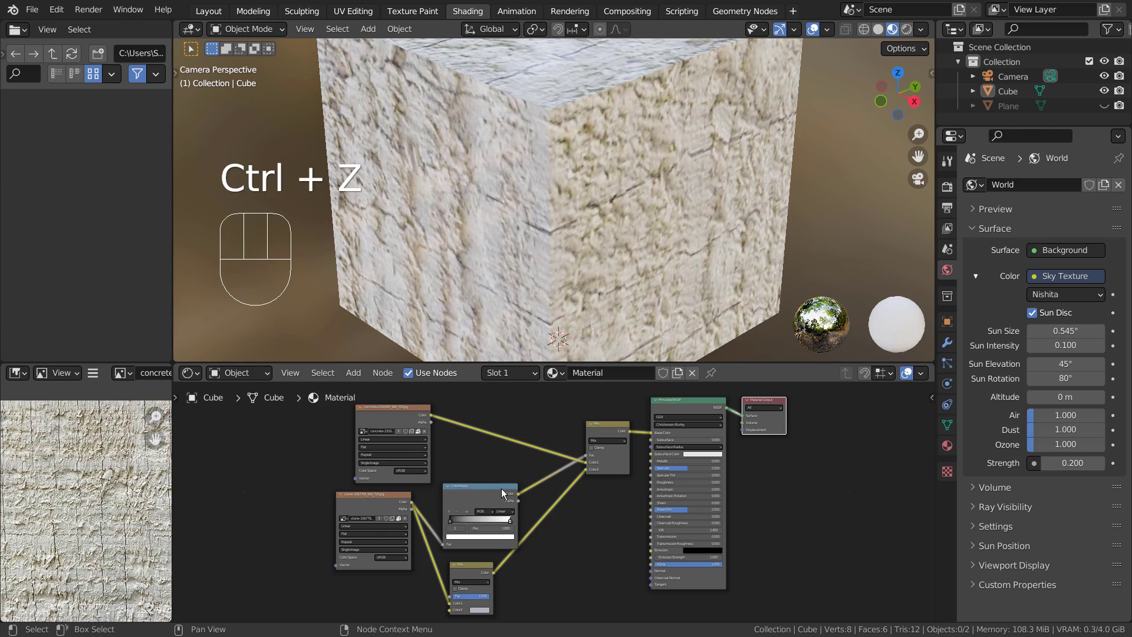
# Move the ColorRamp node up between the image textures and the upper Mix node, reviewing the whole node tree in a maximized editor
pyautogui.moveTo(501, 488); pyautogui.dragTo(505, 457)
pyautogui.hotkey('ctrl', 'space')
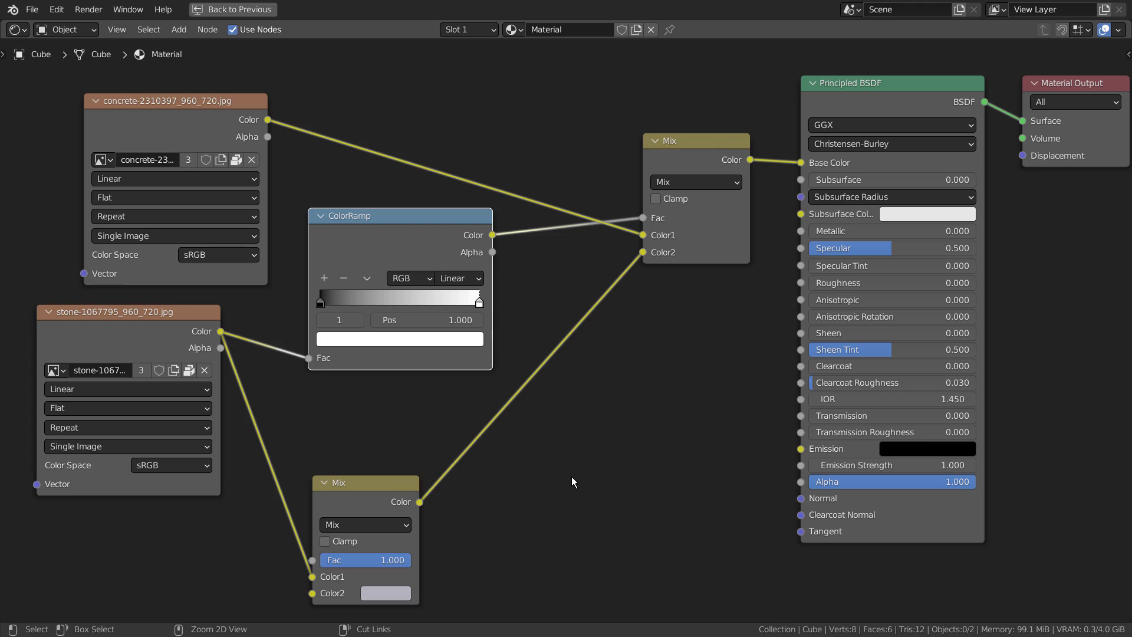
pyautogui.press('Home')
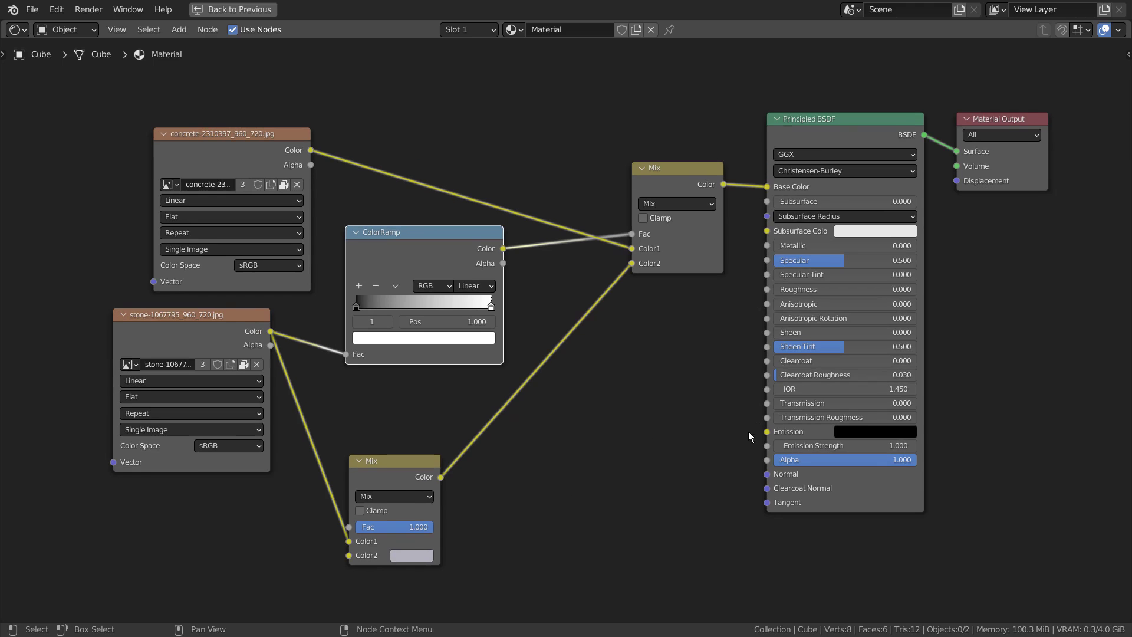
pyautogui.scroll(2, 749, 430)
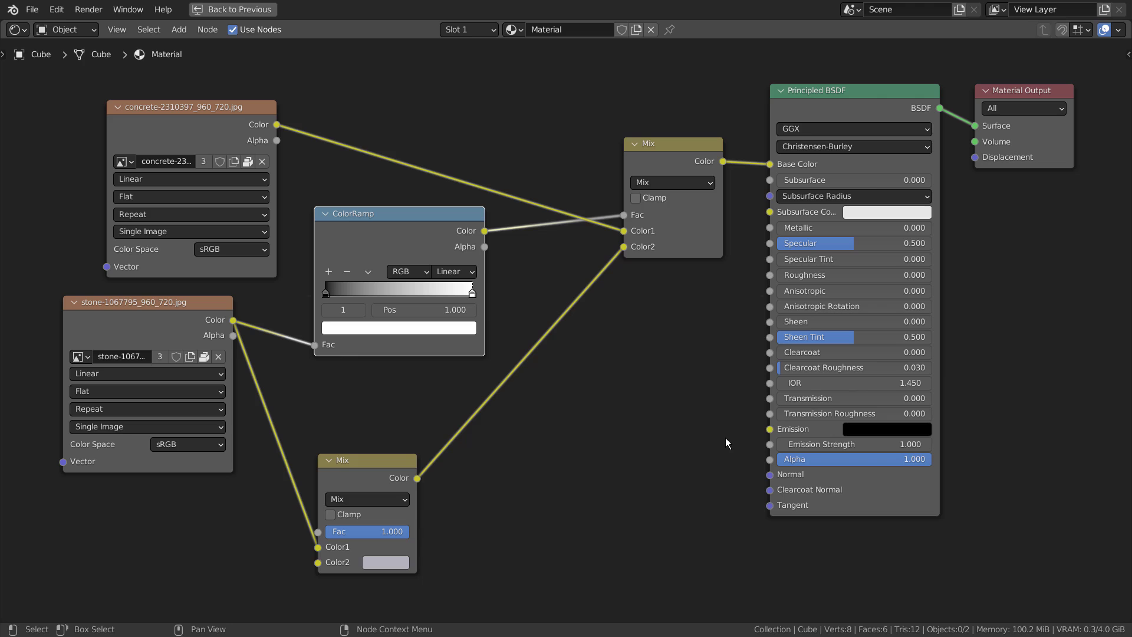
pyautogui.moveTo(399, 217); pyautogui.dragTo(426, 199)
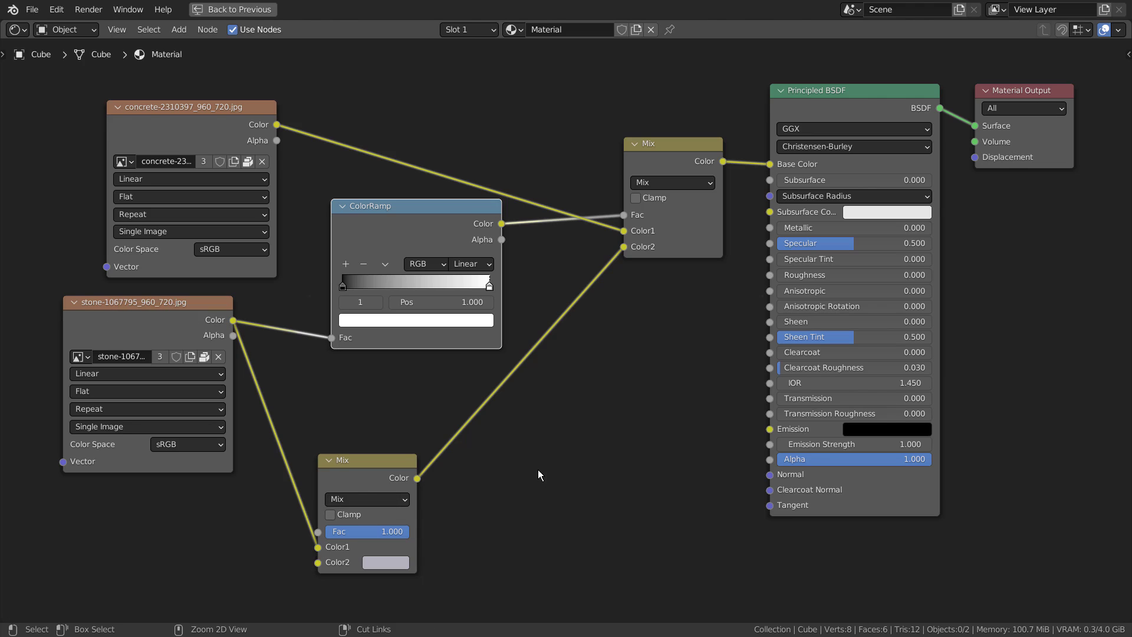
pyautogui.hotkey('ctrl', 'space')
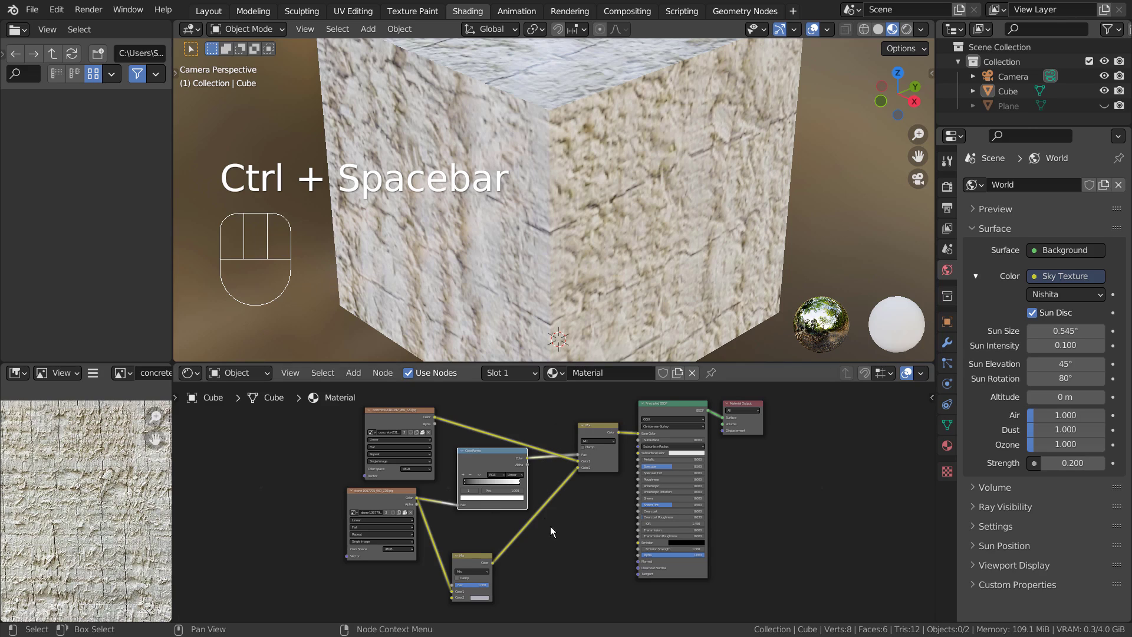
# Move the lower Mix node directly beneath the ColorRamp node and set its Fac to 0.5
pyautogui.scroll(1, 466, 480)
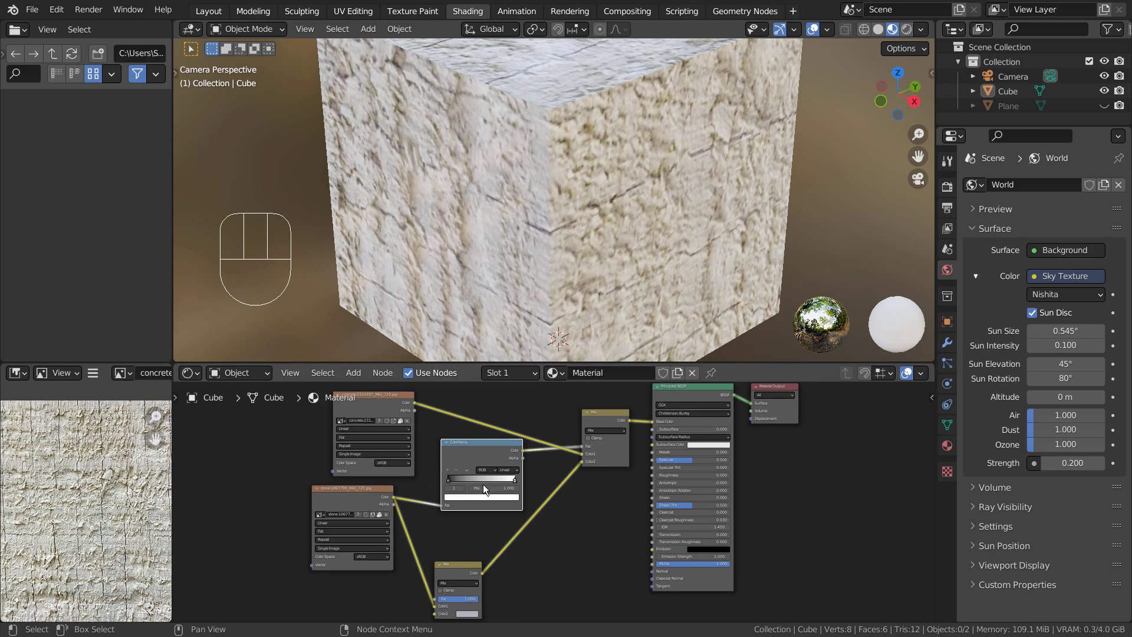
pyautogui.moveTo(448, 480); pyautogui.dragTo(515, 483)
pyautogui.moveTo(462, 564); pyautogui.dragTo(487, 516)
pyautogui.click(488, 556)
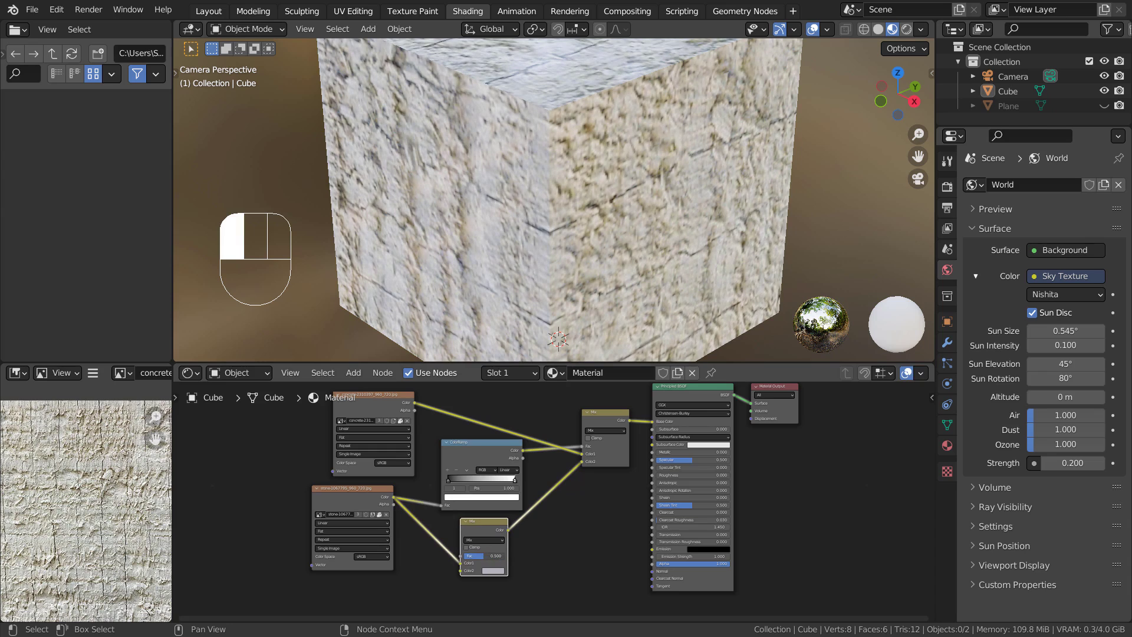
pyautogui.write('0.5')
pyautogui.press('Return')
# Shift the ColorRamp's white stop close to the black stop and make the lower Mix node's Color2 magenta
pyautogui.moveTo(514, 480)
pyautogui.mouseDown()
pyautogui.moveTo(449, 480)
pyautogui.moveTo(497, 485)
pyautogui.moveTo(499, 517)
pyautogui.moveTo(526, 518)
pyautogui.moveTo(536, 500)
pyautogui.moveTo(531, 512)
pyautogui.mouseUp()
pyautogui.click(493, 571)
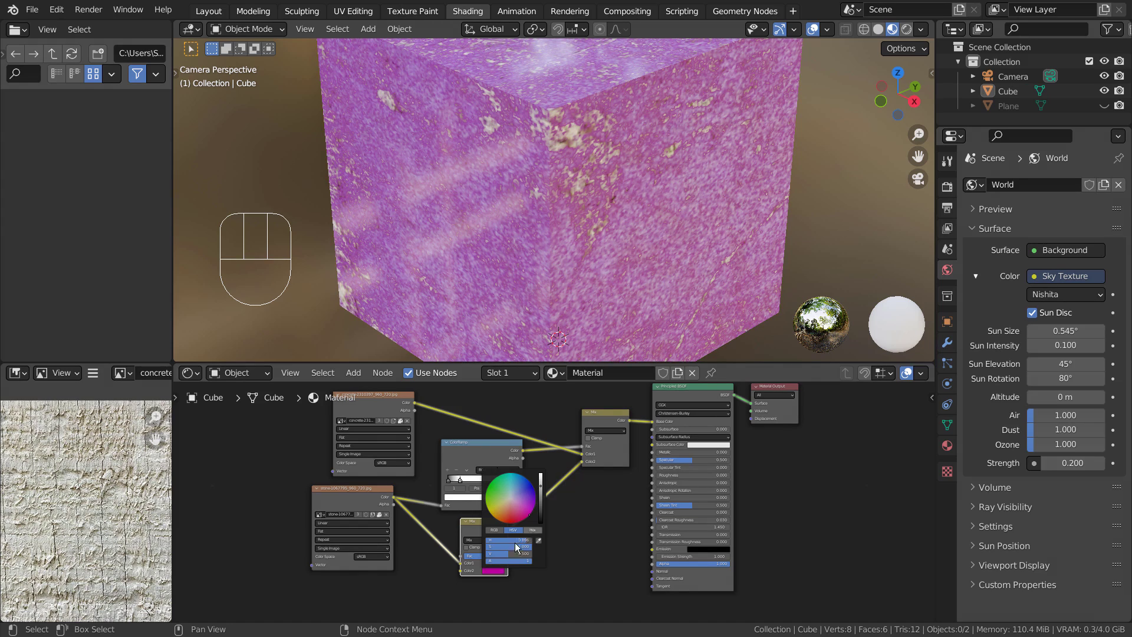
pyautogui.moveTo(460, 480); pyautogui.dragTo(433, 486)
# Recolor the lower Mix node's Color2, trying green and settling on a saturated medium blue
pyautogui.click(489, 570)
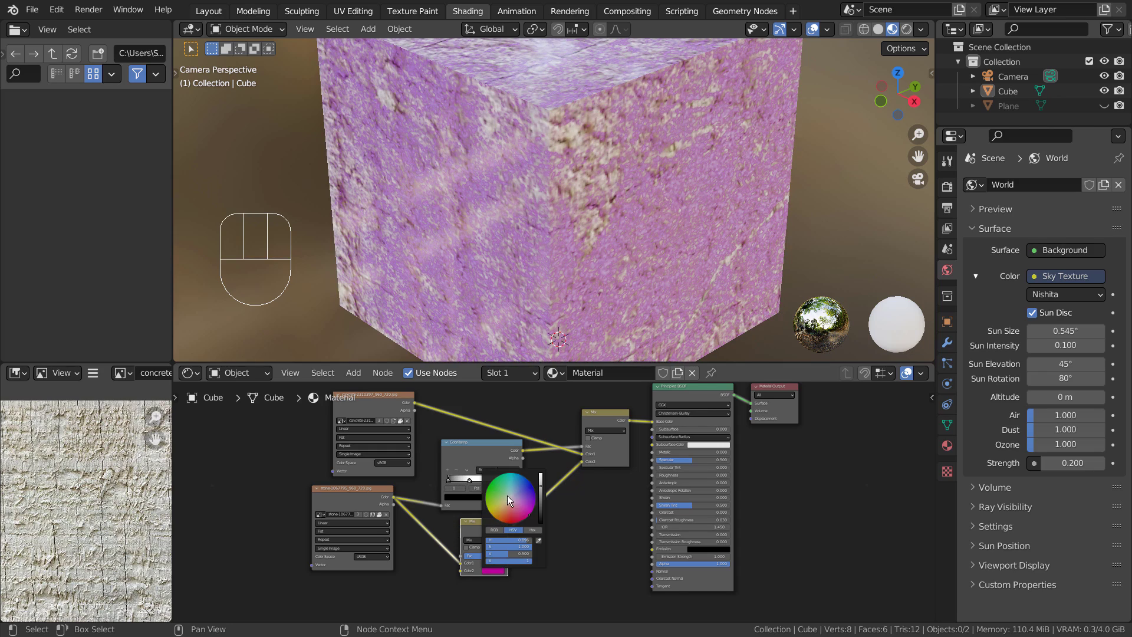
pyautogui.click(525, 478)
pyautogui.moveTo(524, 478); pyautogui.dragTo(487, 487)
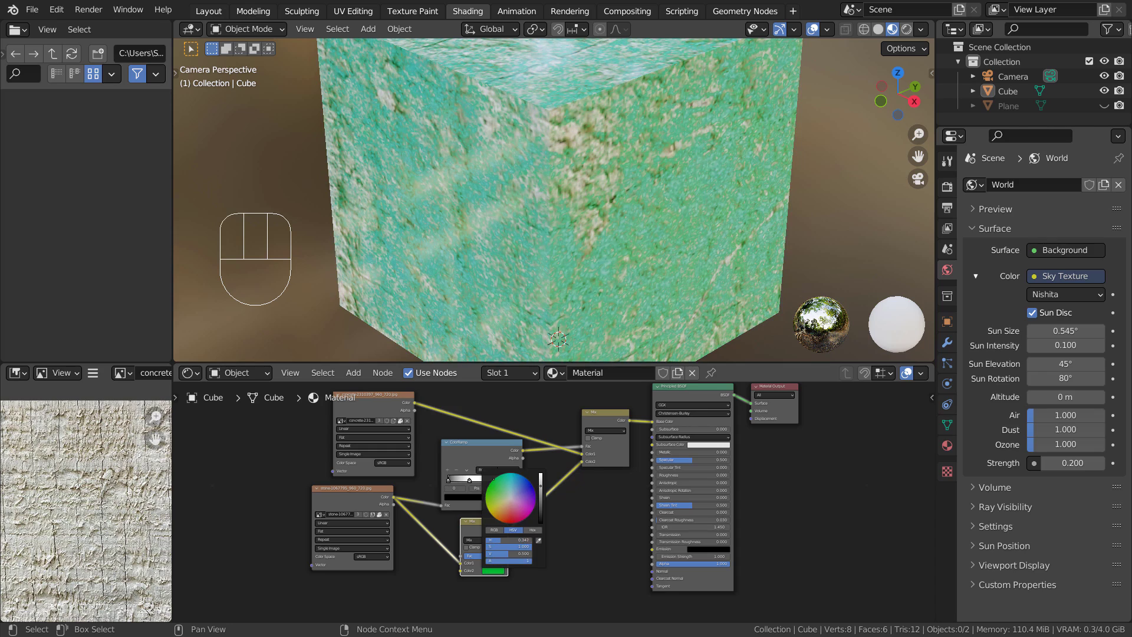
pyautogui.click(525, 478)
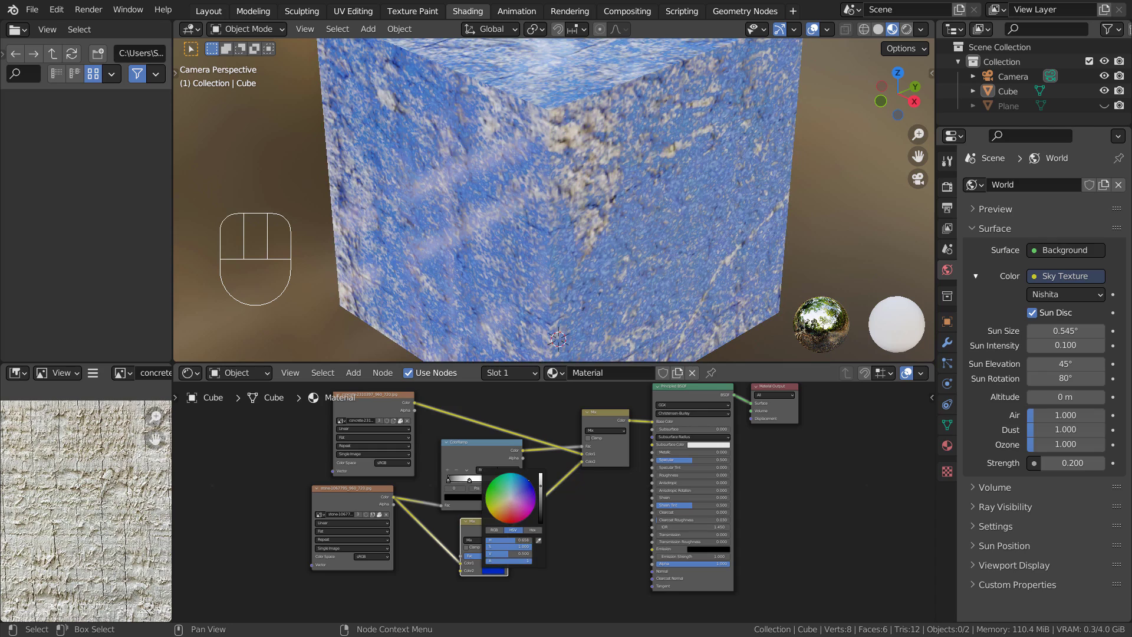
pyautogui.moveTo(524, 476); pyautogui.dragTo(524, 477)
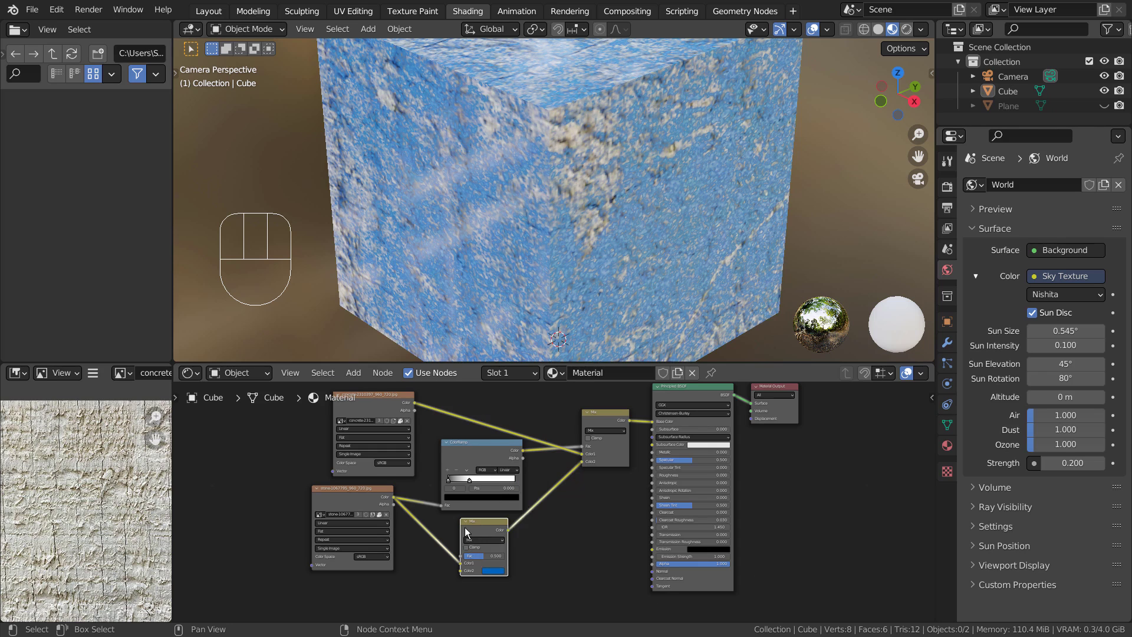
# Place the ColorRamp's white stop at position 0.436 and bring the lower Mix node's Fac to 0.547
pyautogui.scroll(4, 465, 527)
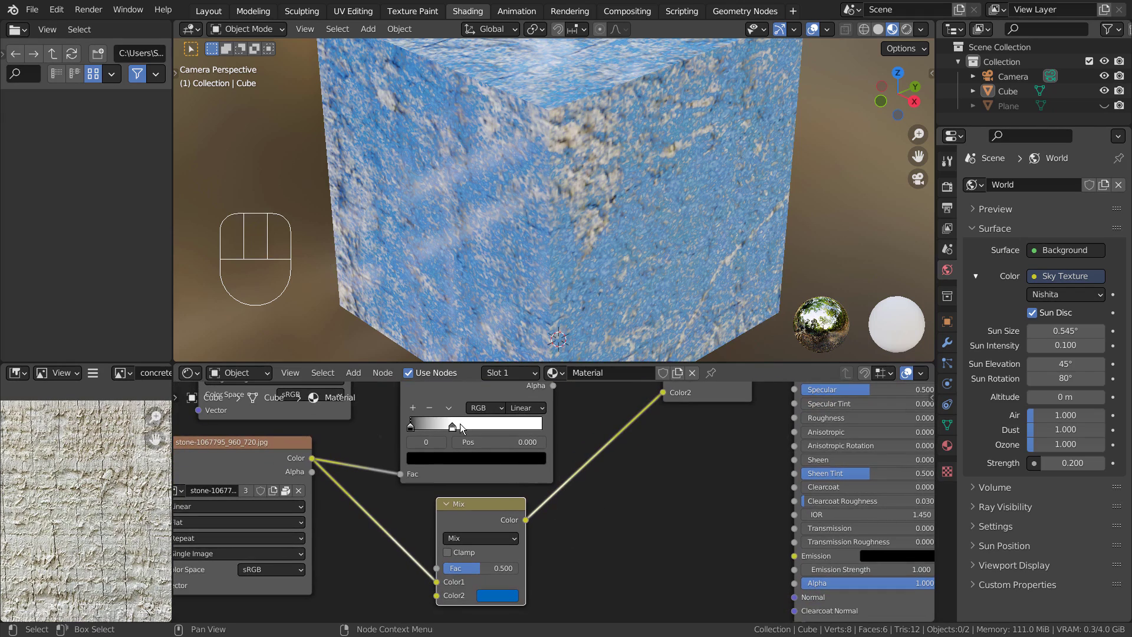
pyautogui.moveTo(453, 425); pyautogui.dragTo(494, 430)
pyautogui.moveTo(412, 430)
pyautogui.mouseDown()
pyautogui.moveTo(447, 429)
pyautogui.moveTo(398, 430)
pyautogui.mouseUp()
pyautogui.moveTo(480, 568); pyautogui.dragTo(519, 568)
pyautogui.moveTo(496, 427)
pyautogui.mouseDown()
pyautogui.moveTo(411, 428)
pyautogui.moveTo(552, 427)
pyautogui.moveTo(468, 427)
pyautogui.mouseUp()
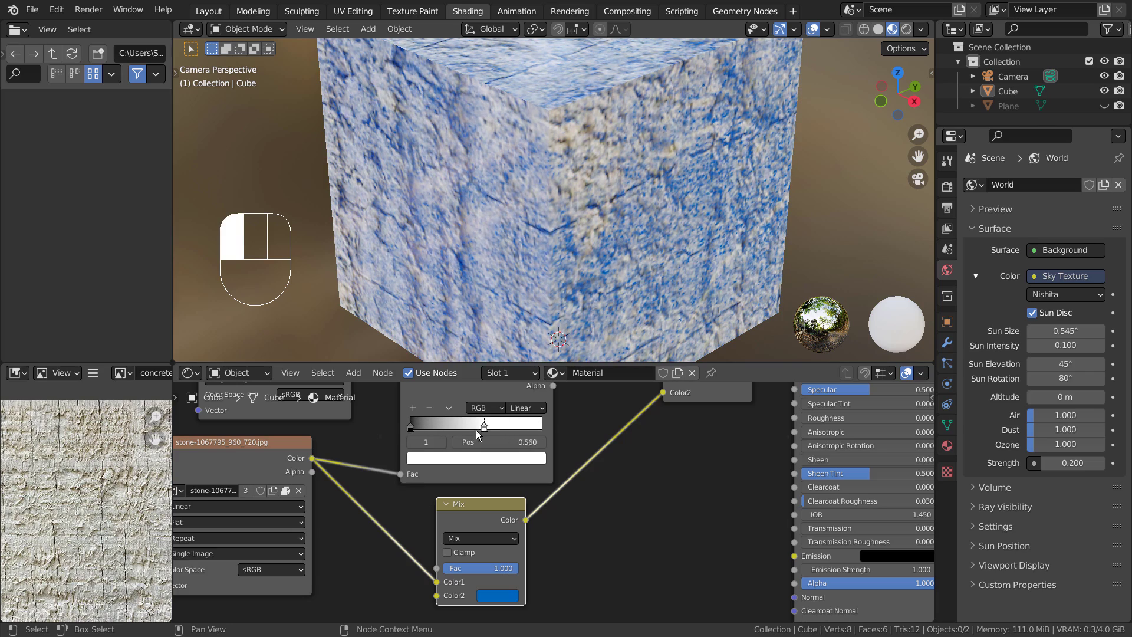
pyautogui.moveTo(493, 569); pyautogui.dragTo(459, 569)
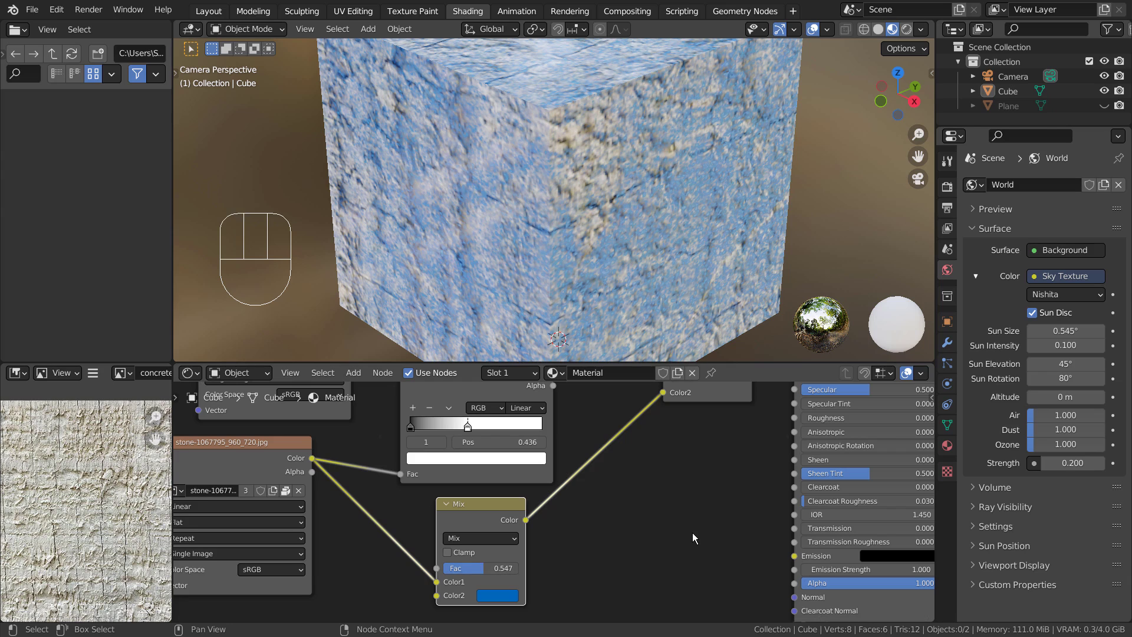